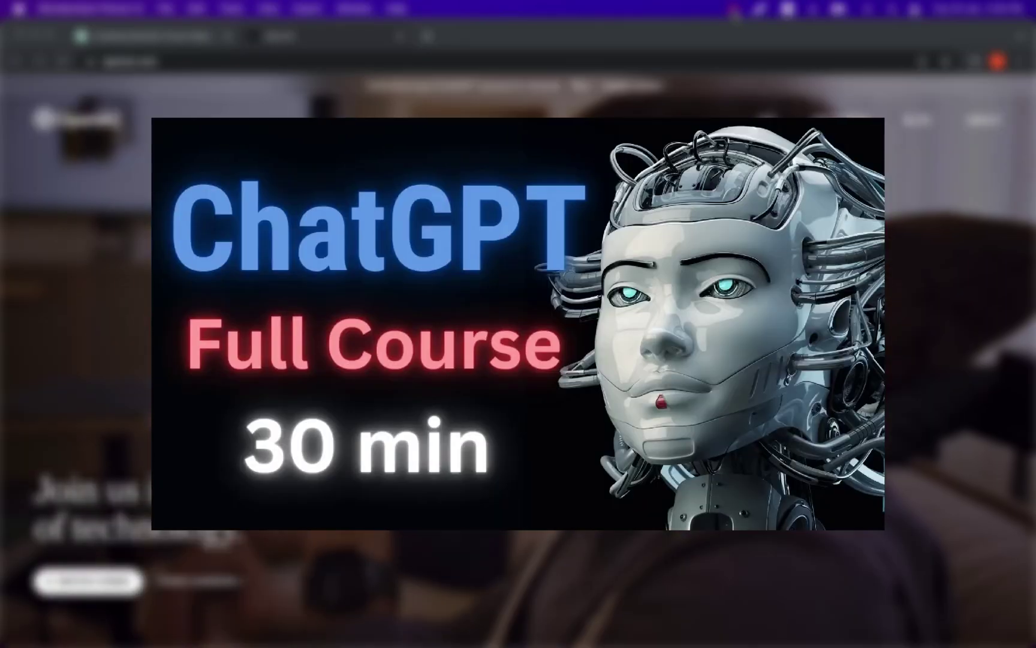
# Begin a new ChatGPT prompt requesting a VBA script that generates 10 Excel files in a user directory
pyautogui.click(734, 9)
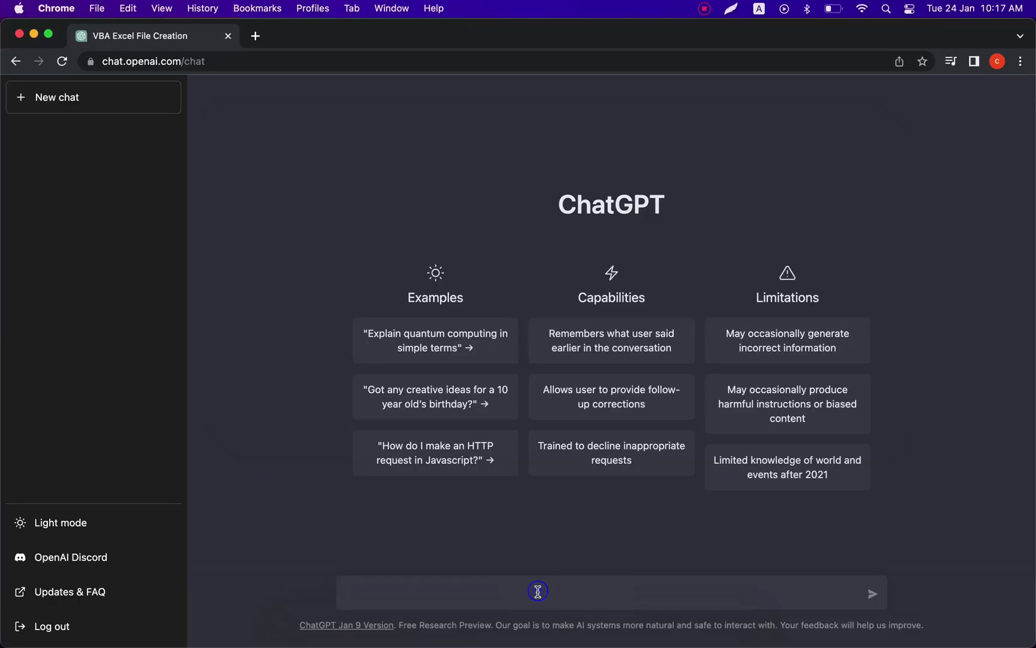
pyautogui.write('Create VBA script that generate 10 Excel')
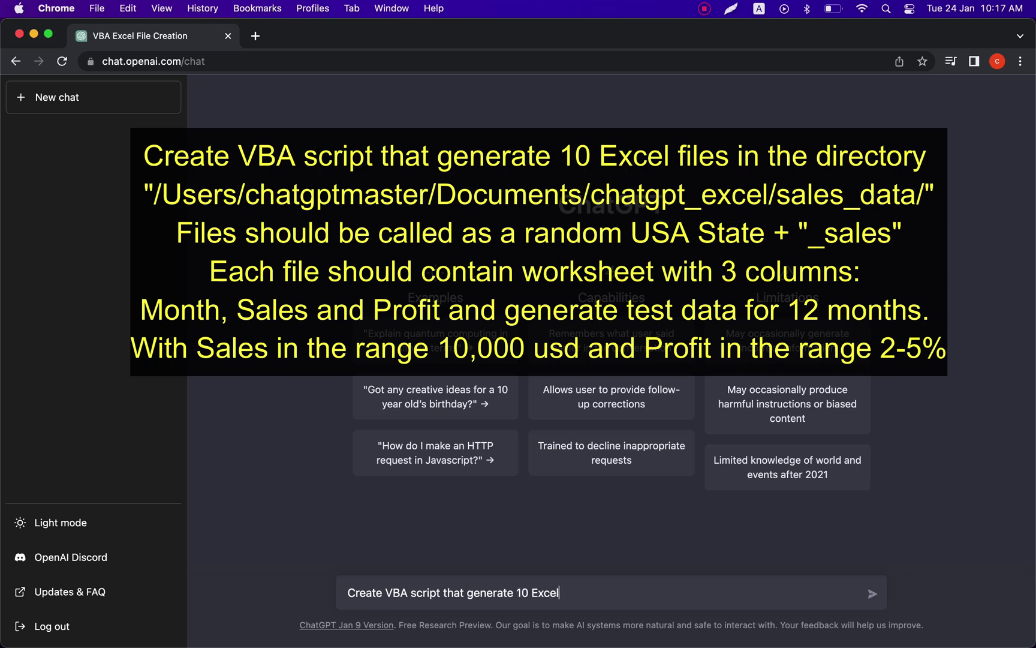
pyautogui.write(' files in the directory "/Users/chatgptmaster/Documents/chatgpt_excel/sales_data/"')
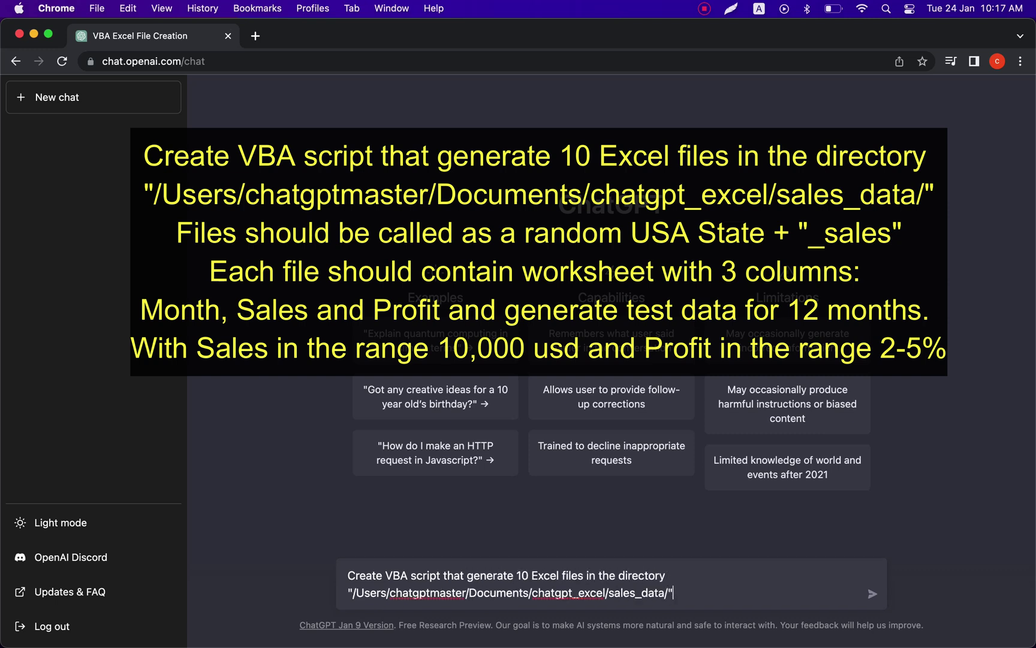
# Finish and send the ten state sales files prompt, then copy the returned VBA script
pyautogui.hotkey('shift', 'Return')
pyautogui.write('Files should be called as a random USA State + "_sales')
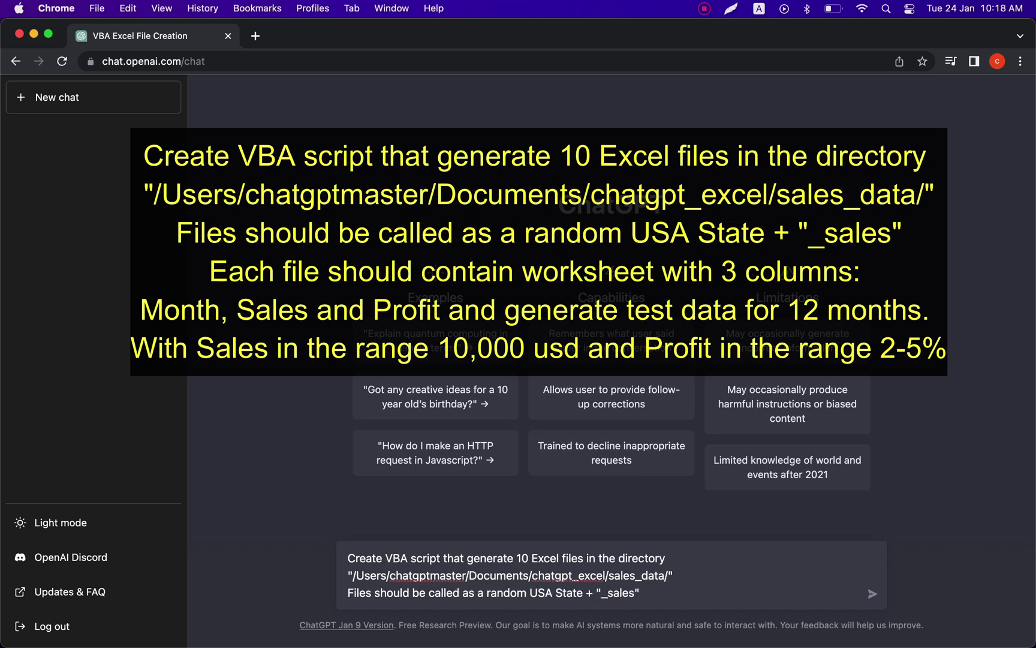
pyautogui.hotkey('shift', 'Return')
pyautogui.hotkey('shift', 'Return')
pyautogui.write('Each file should contain worksheet with 3 columns: Month, Sales and Profit and')
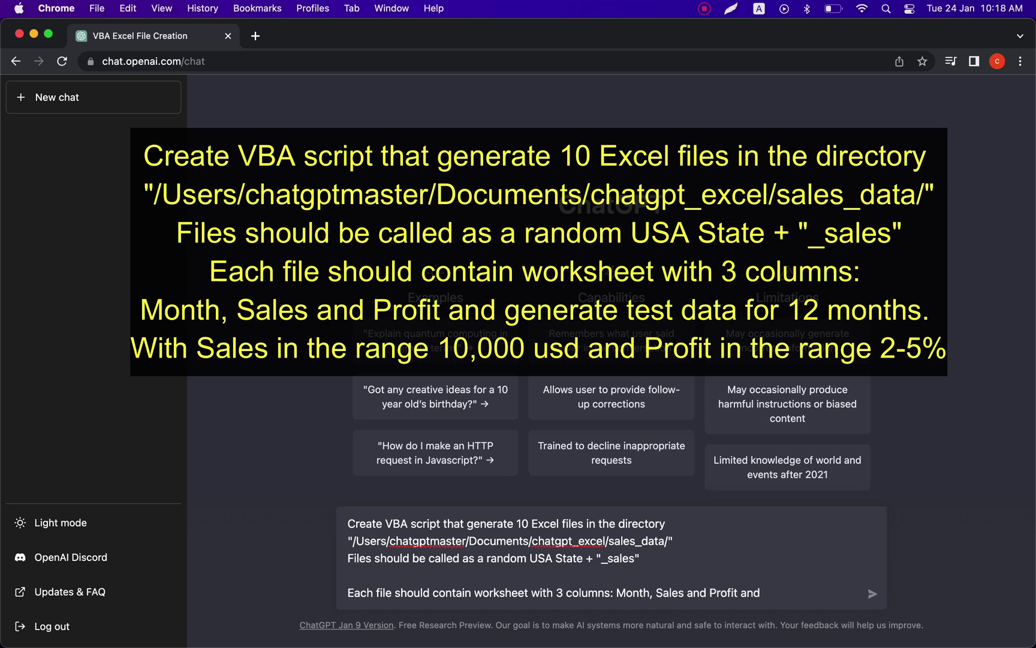
pyautogui.write('ta for 12 months. With Sales in the range 10,000 usd and Profit in')
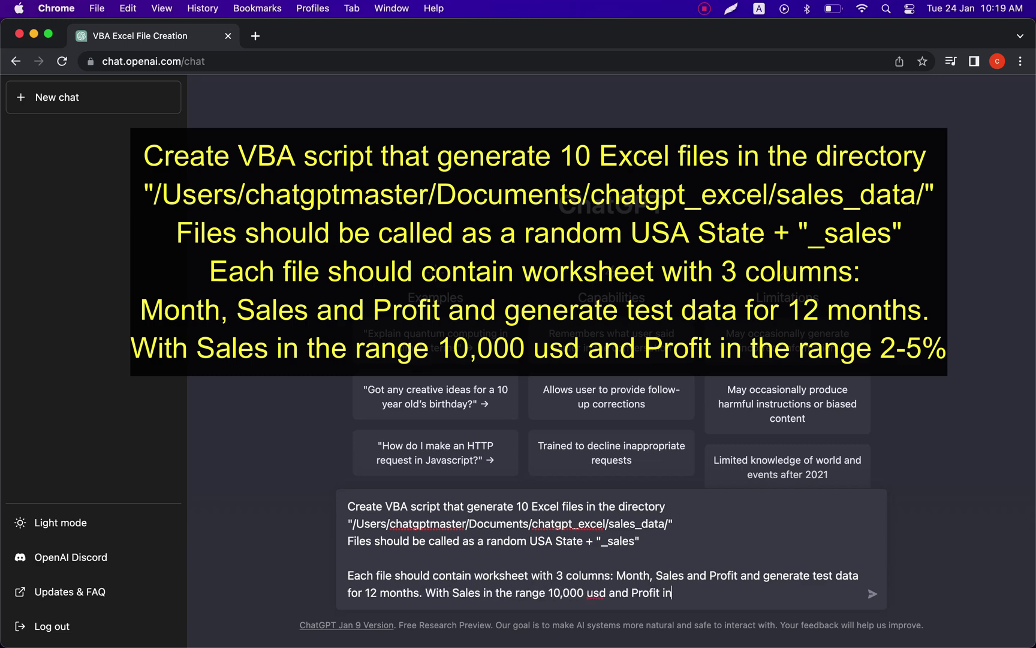
pyautogui.write('%')
pyautogui.press('Return')
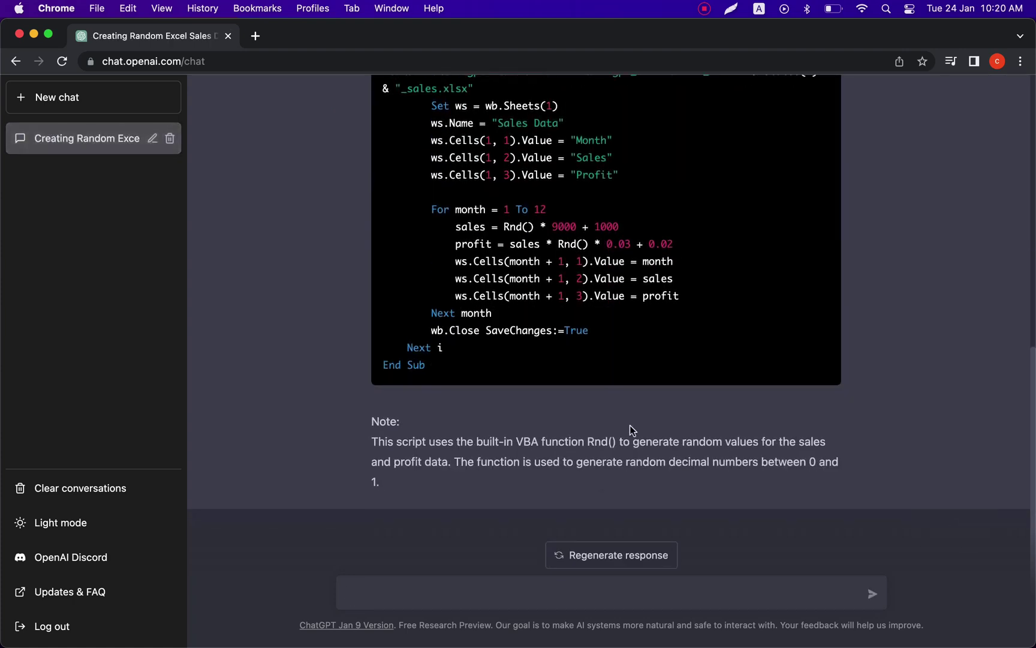
pyautogui.scroll(8, 631, 430)
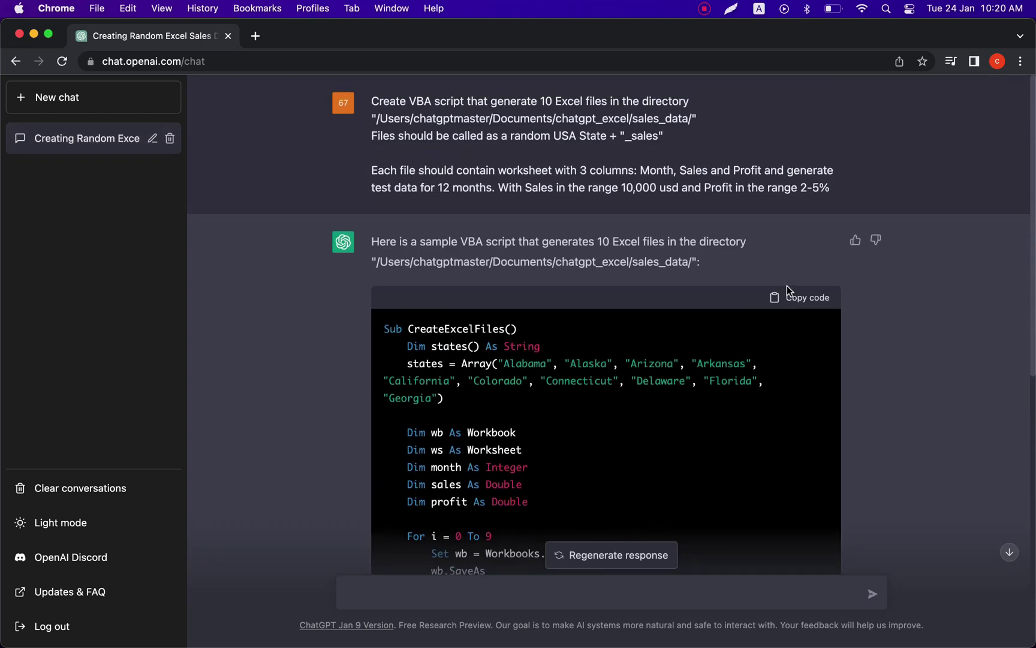
pyautogui.click(799, 302)
# Create blank workbook Book33 in Excel and open its Visual Basic editor via the Developer tab
pyautogui.click(612, 613)
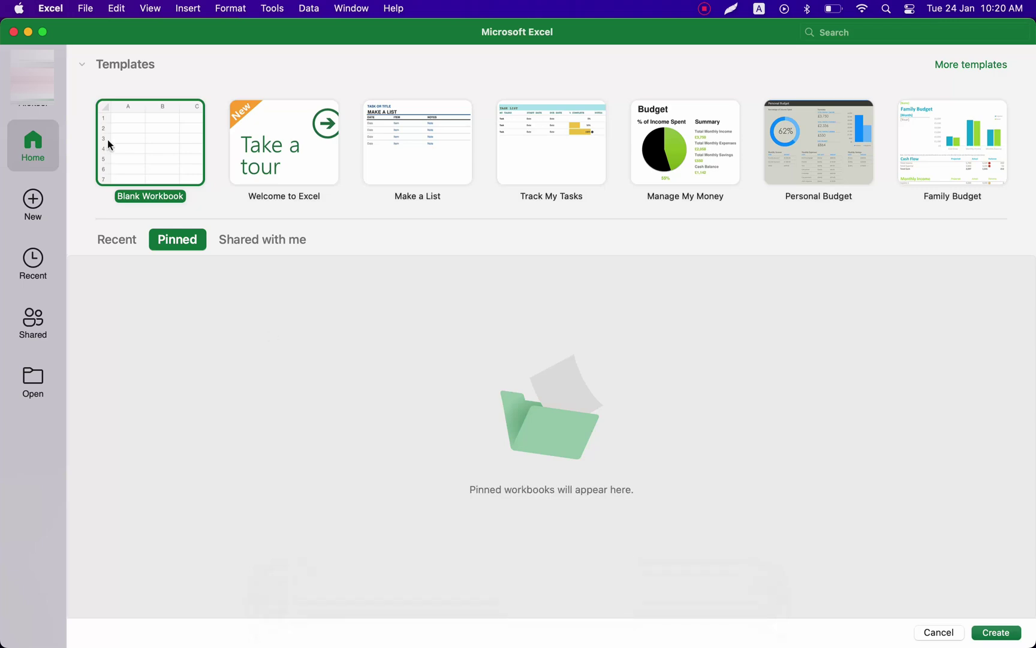
pyautogui.doubleClick(149, 151)
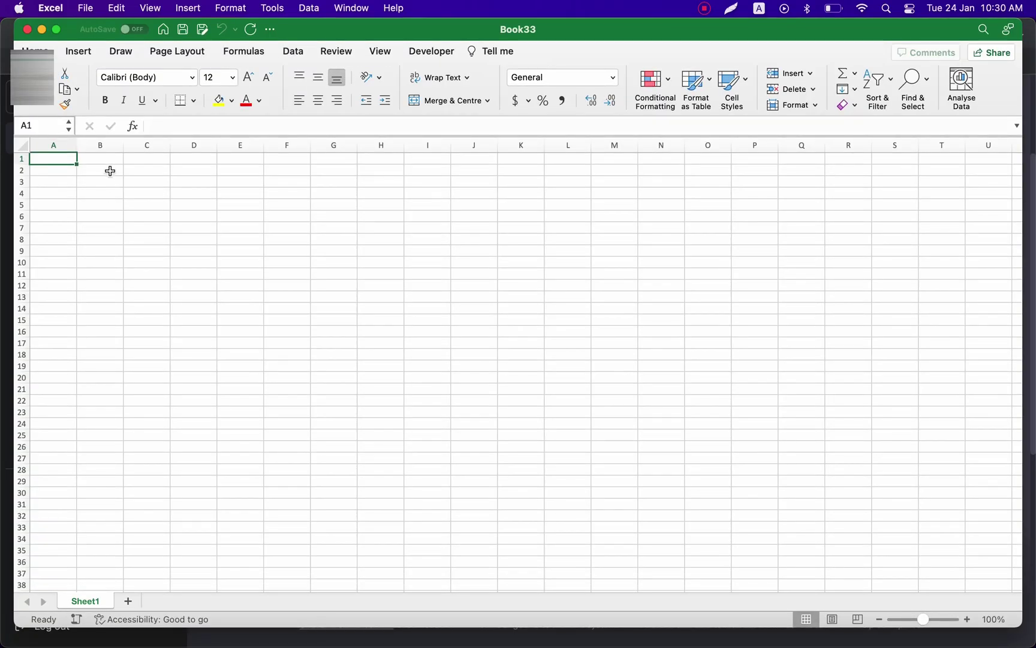
pyautogui.click(429, 60)
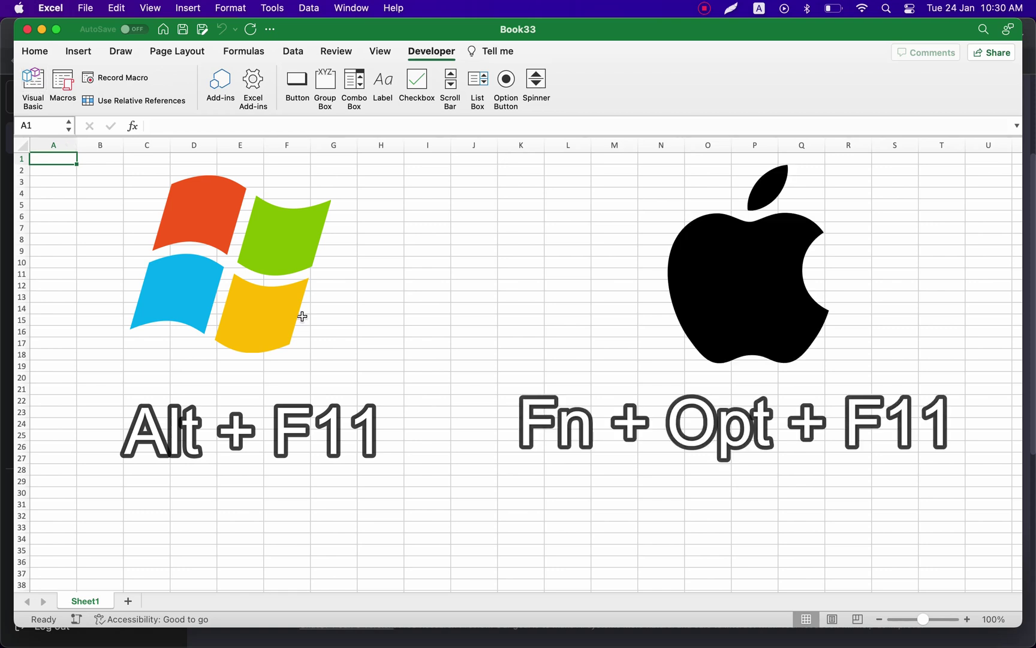
pyautogui.hotkey('alt', 'F11')
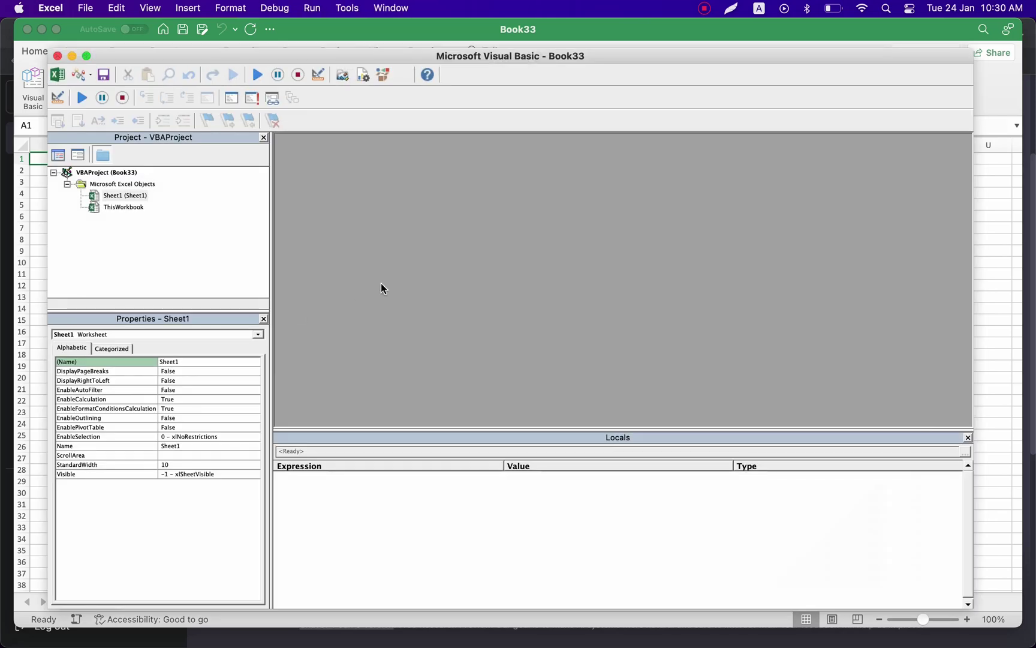
# Insert Module1, paste the CreateExcelFiles macro, and run it to generate the state sales workbooks
pyautogui.rightClick(99, 252)
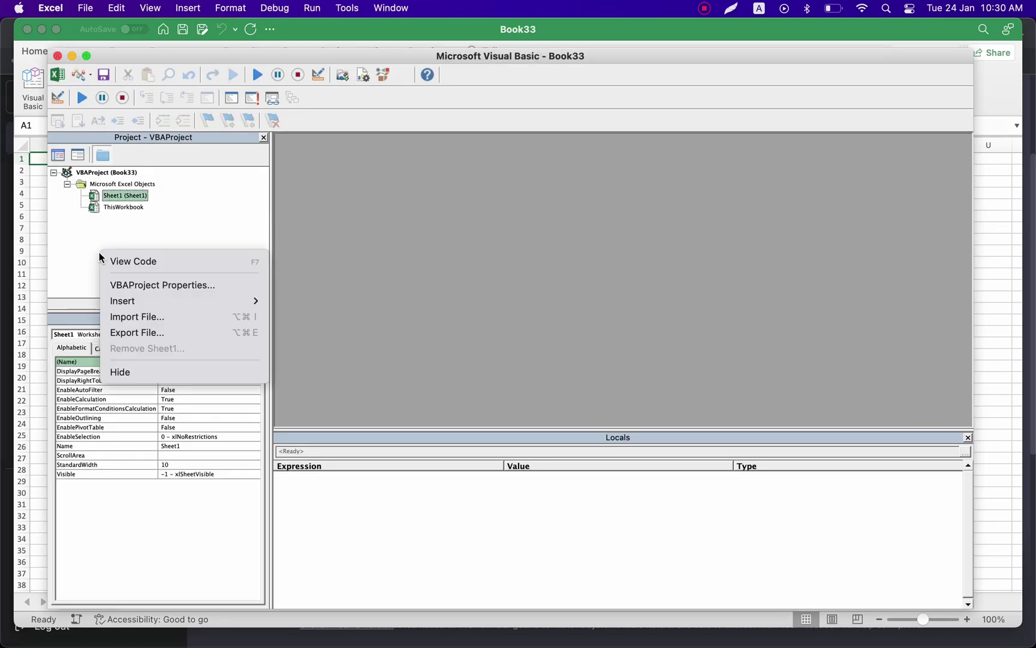
pyautogui.moveTo(139, 303)
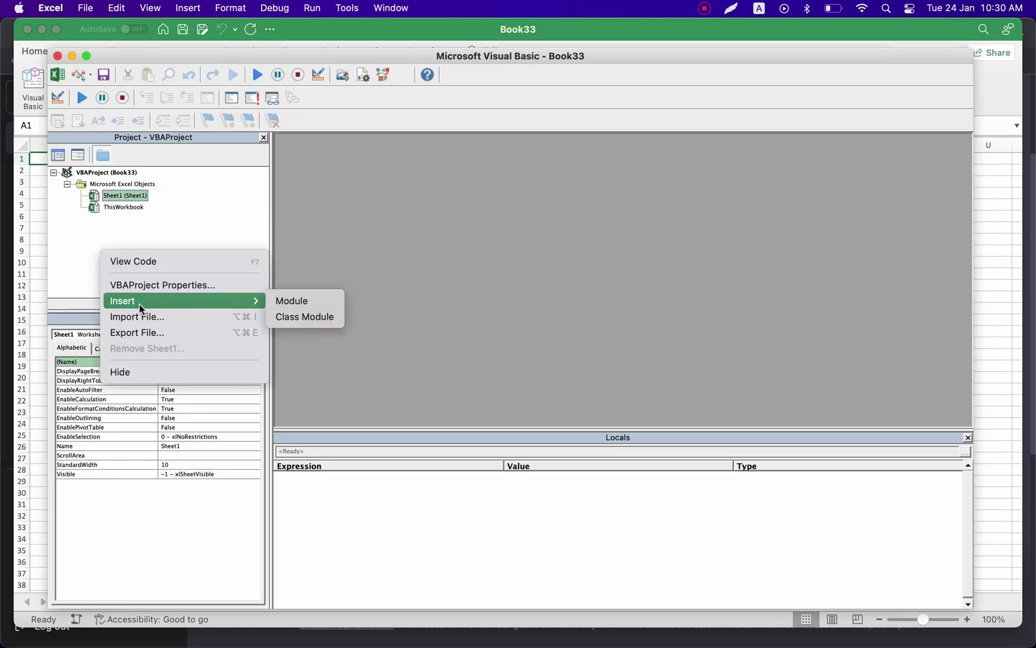
pyautogui.click(301, 303)
pyautogui.press('super+v')
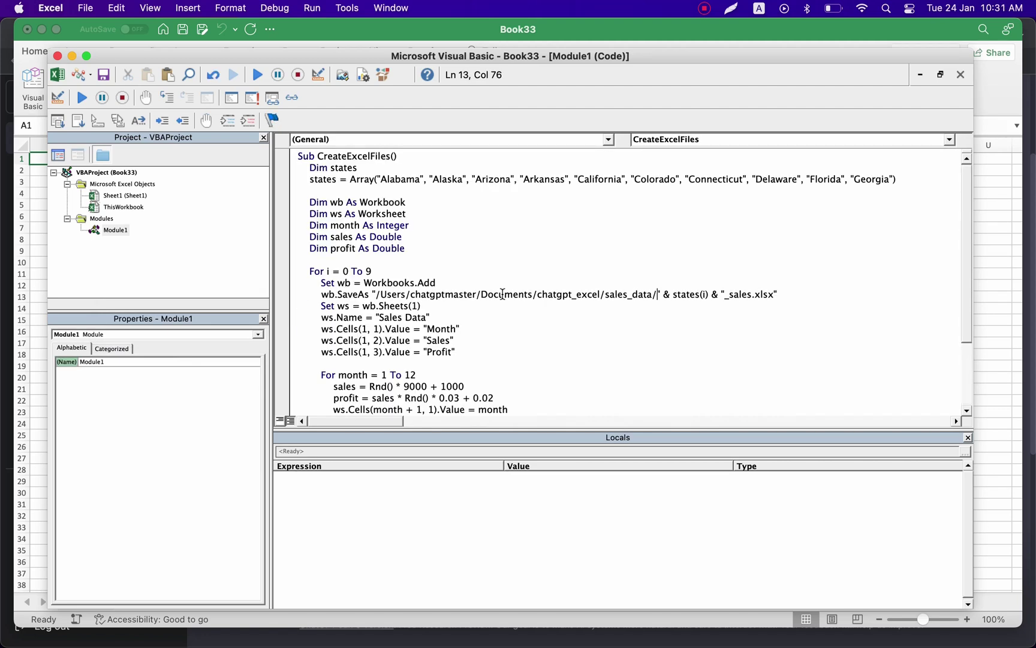
pyautogui.click(466, 228)
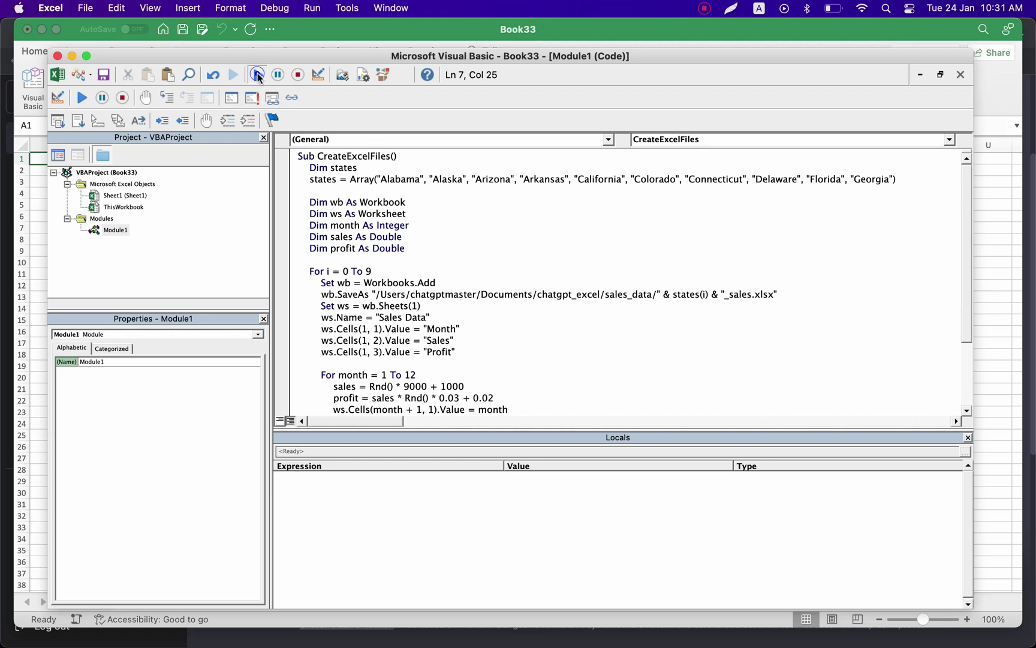
pyautogui.click(257, 75)
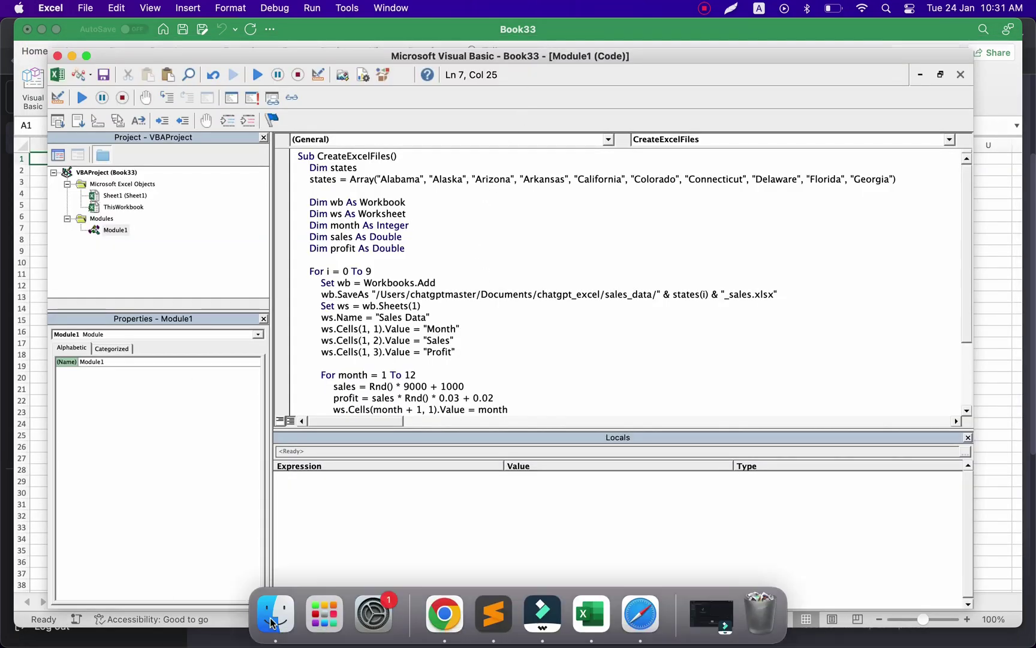
# Preview the generated state workbooks in sales_data, from Alabama_sales through Georgia_sales
pyautogui.click(276, 612)
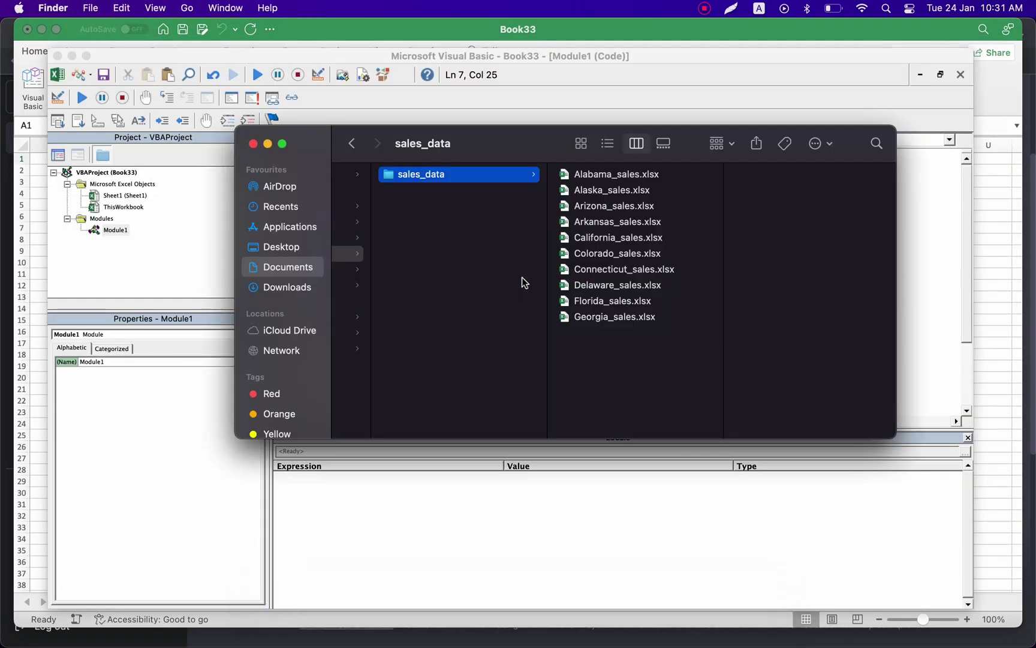
pyautogui.click(618, 176)
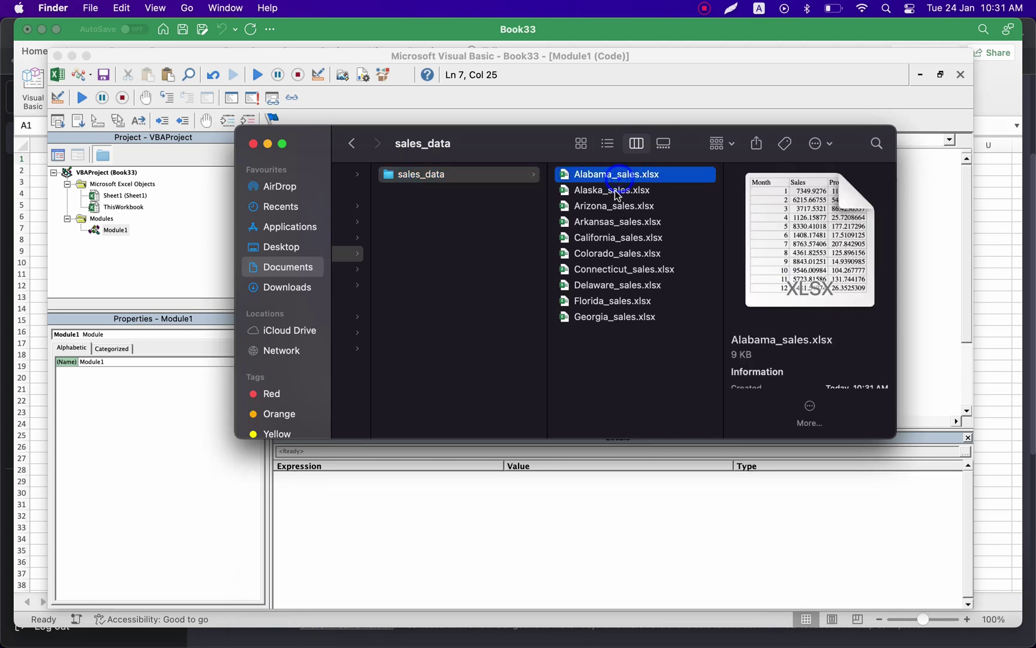
pyautogui.click(618, 191)
pyautogui.click(607, 222)
pyautogui.click(606, 238)
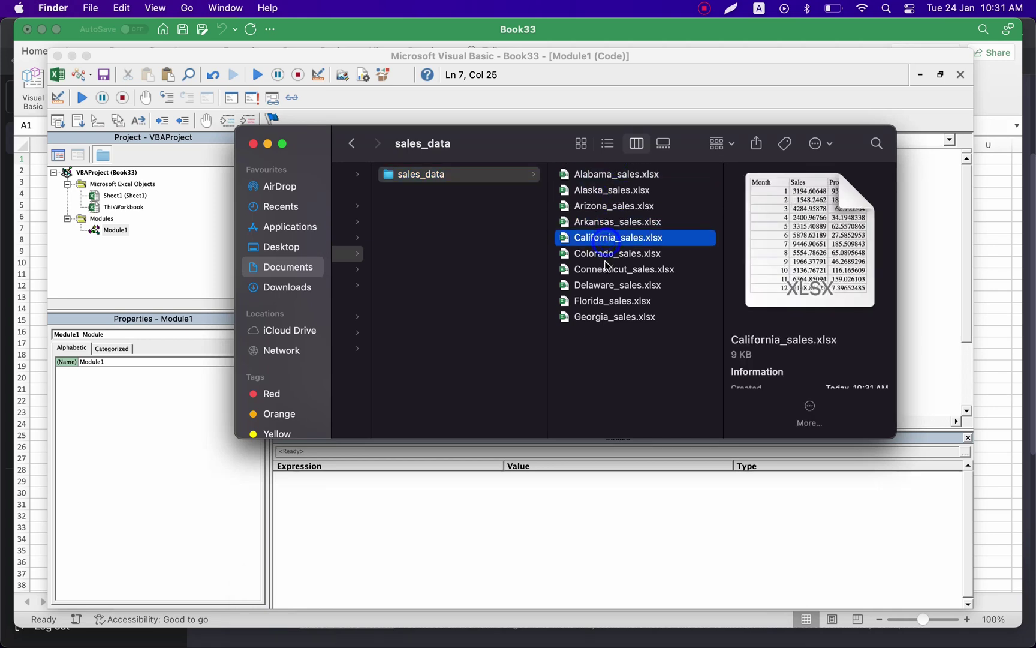
pyautogui.click(605, 265)
pyautogui.click(604, 254)
pyautogui.click(603, 270)
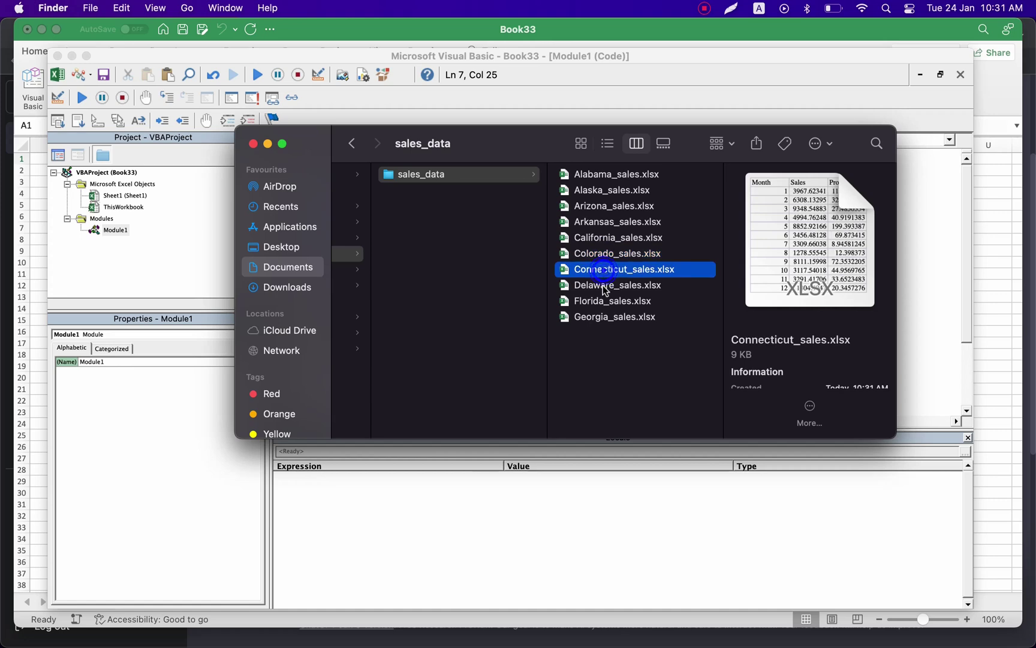
pyautogui.click(605, 288)
pyautogui.click(603, 316)
# Open Colorado_sales.xlsx from the sales_data folder
pyautogui.click(605, 255)
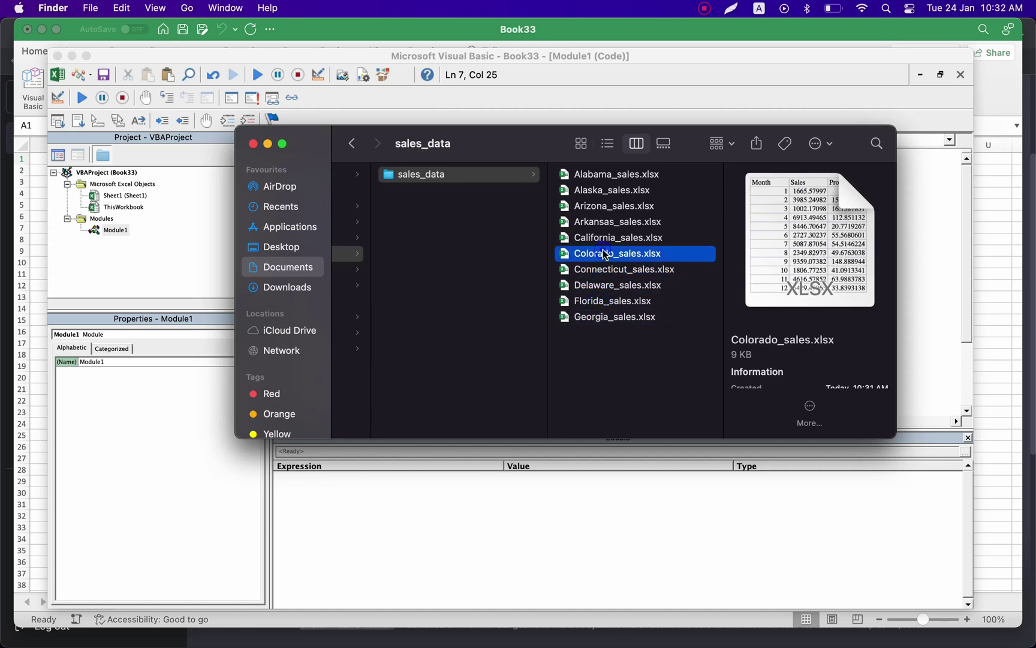
pyautogui.rightClick(605, 255)
pyautogui.click(589, 254)
# Widen Colorado_sales columns B and C so the full Sales and Profit decimals show
pyautogui.press('super+Tab')
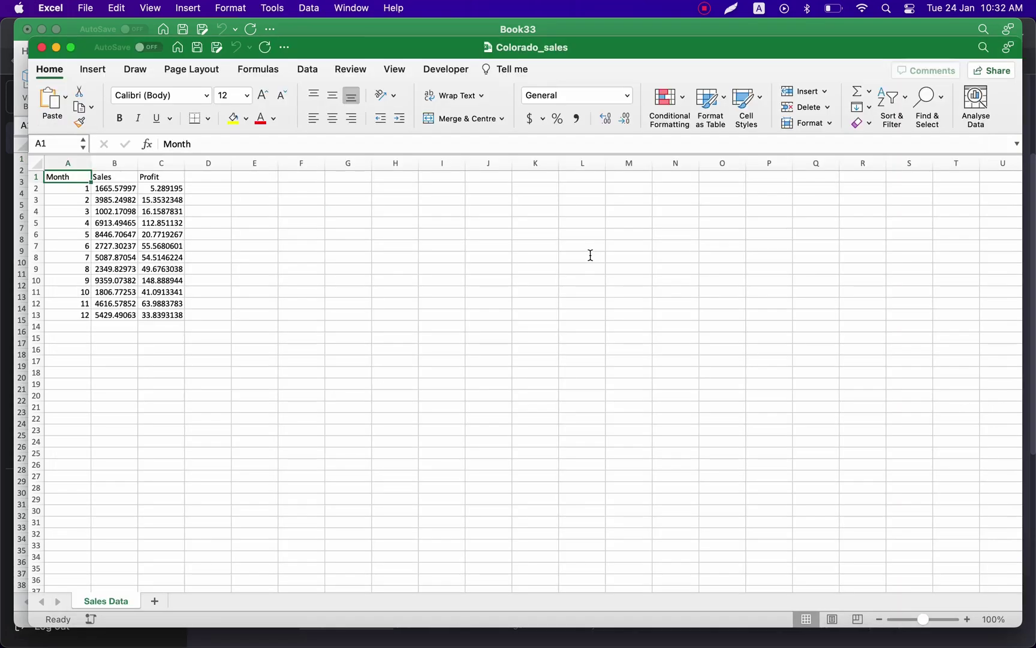
pyautogui.moveTo(138, 164); pyautogui.dragTo(235, 161)
pyautogui.click(266, 259)
pyautogui.moveTo(83, 177); pyautogui.dragTo(219, 314)
pyautogui.click(305, 303)
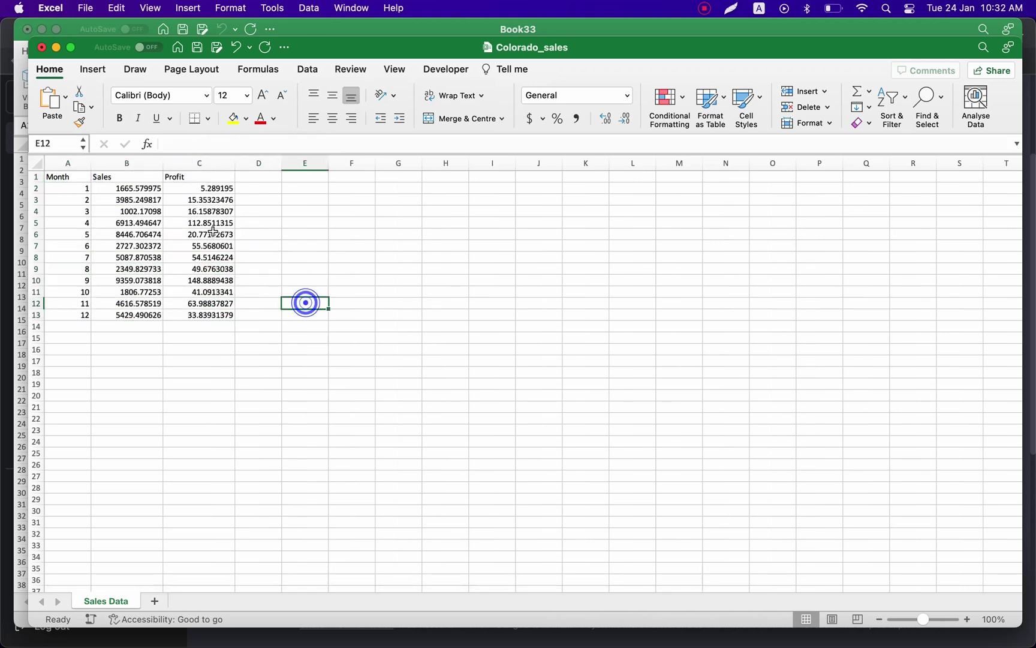
pyautogui.moveTo(218, 190); pyautogui.dragTo(219, 314)
pyautogui.click(337, 356)
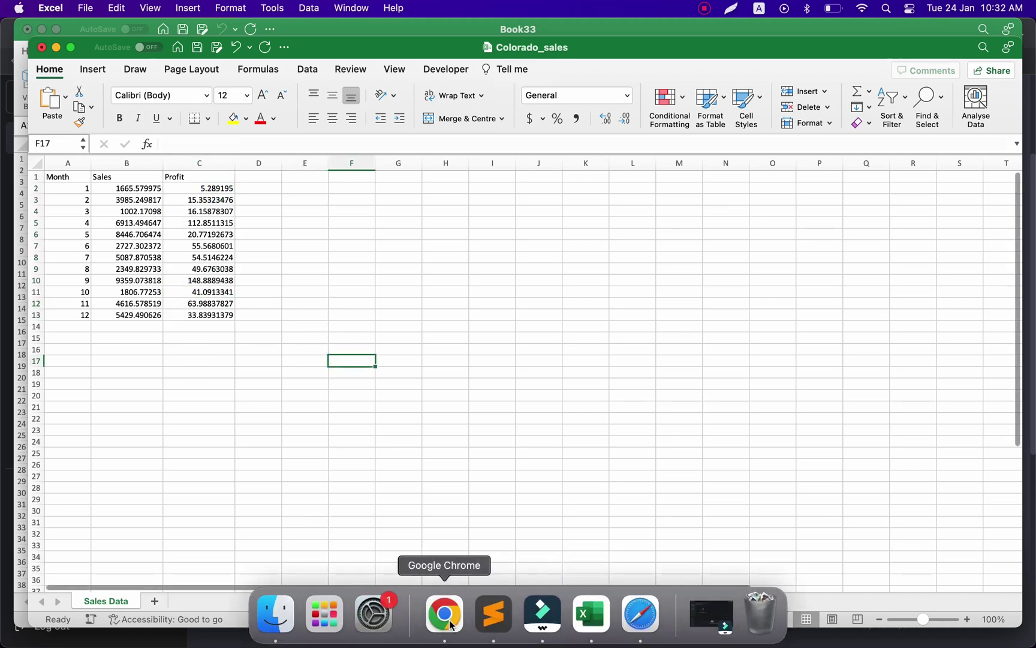
pyautogui.click(471, 615)
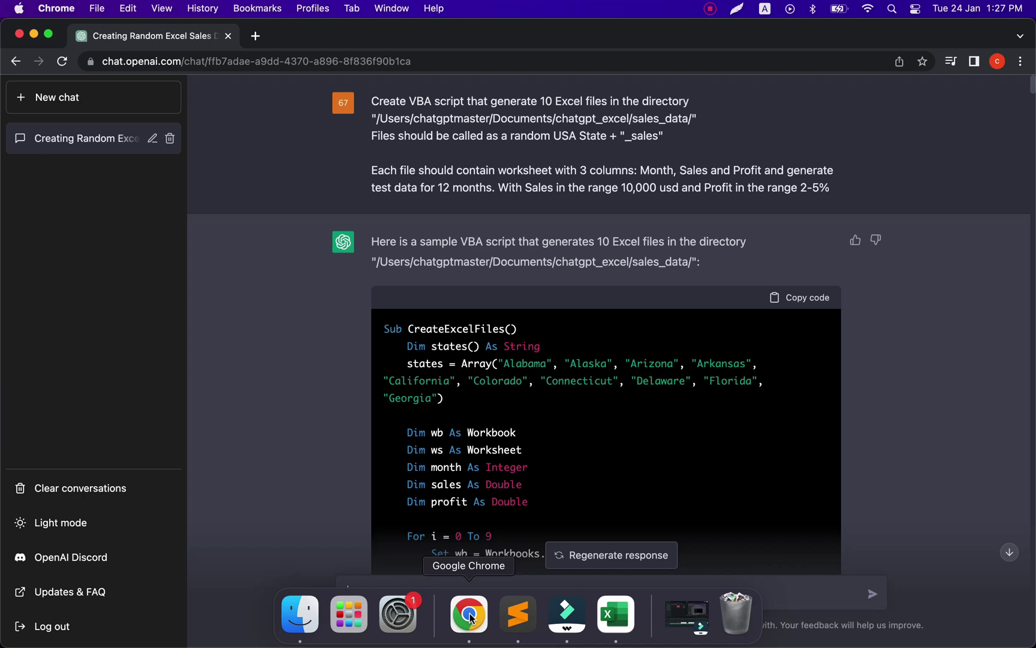
# Create a new blank workbook and save it as 'summary' in the chatgpt_excel folder
pyautogui.click(625, 623)
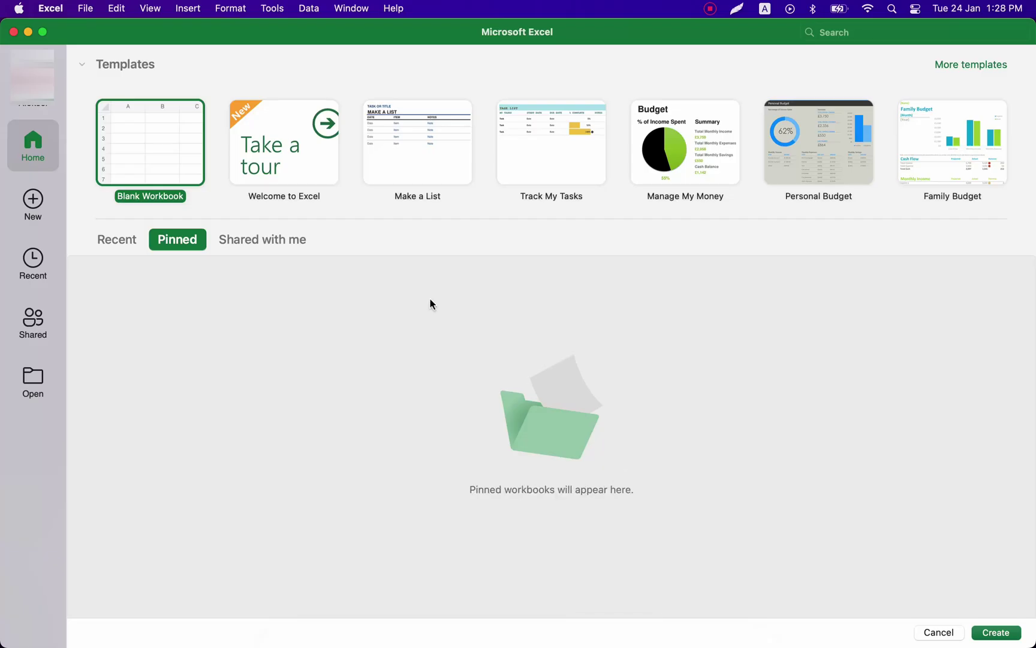
pyautogui.click(168, 140)
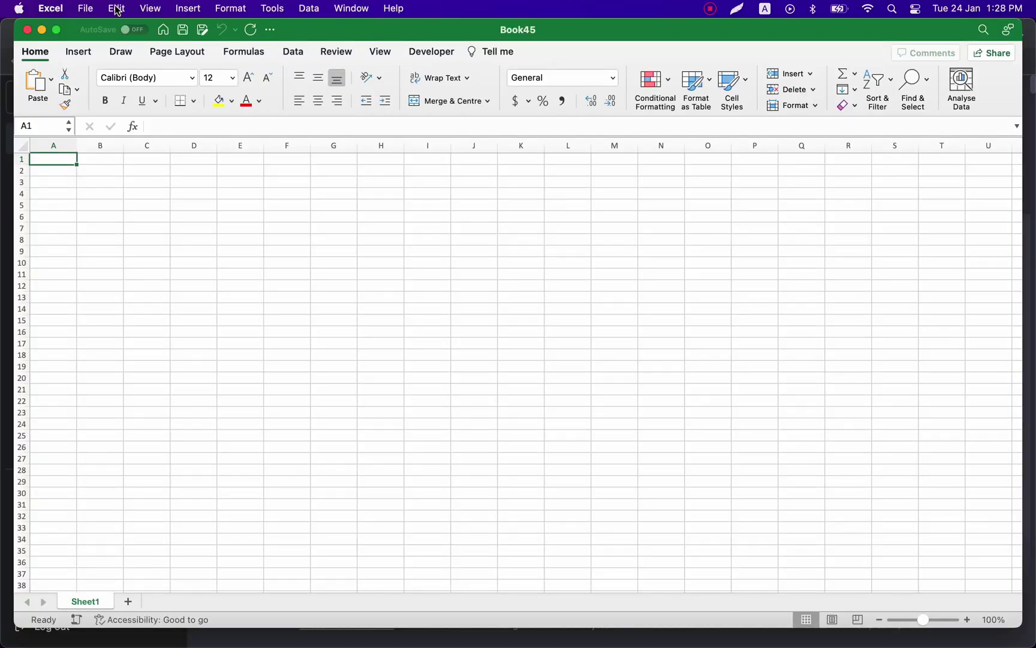
pyautogui.click(89, 9)
pyautogui.click(99, 133)
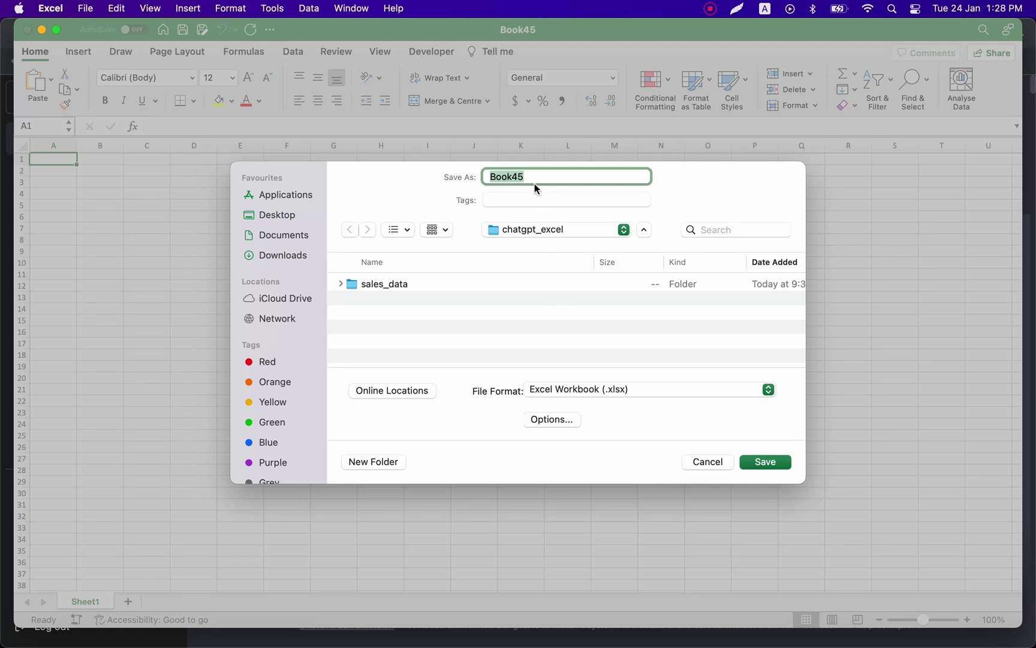
pyautogui.write('su')
pyautogui.press('BackSpace')
pyautogui.write('su')
pyautogui.press('Return')
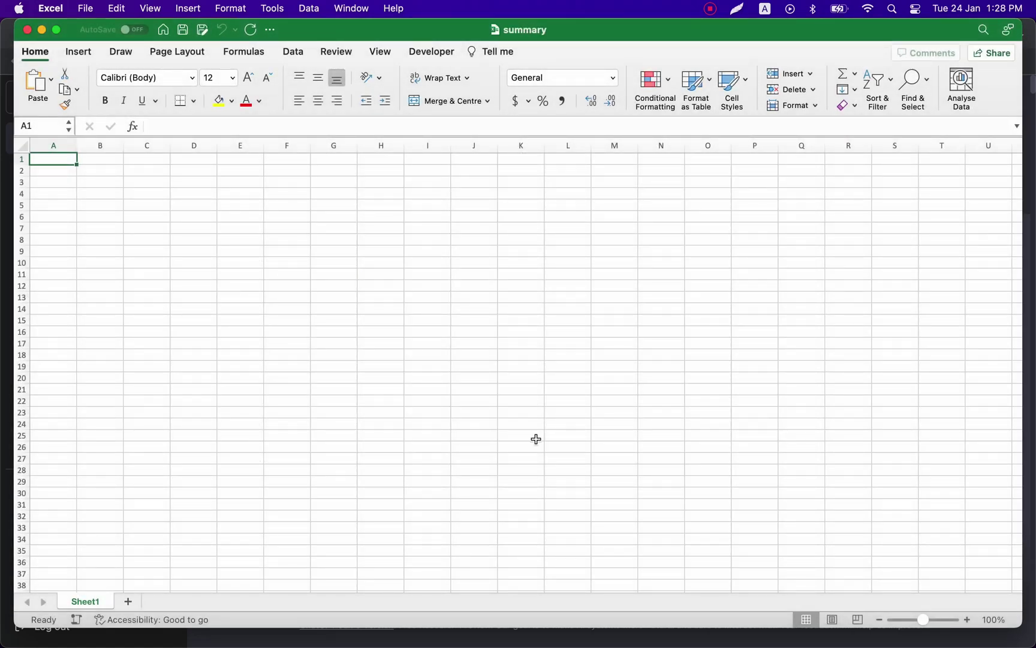
pyautogui.moveTo(417, 645)
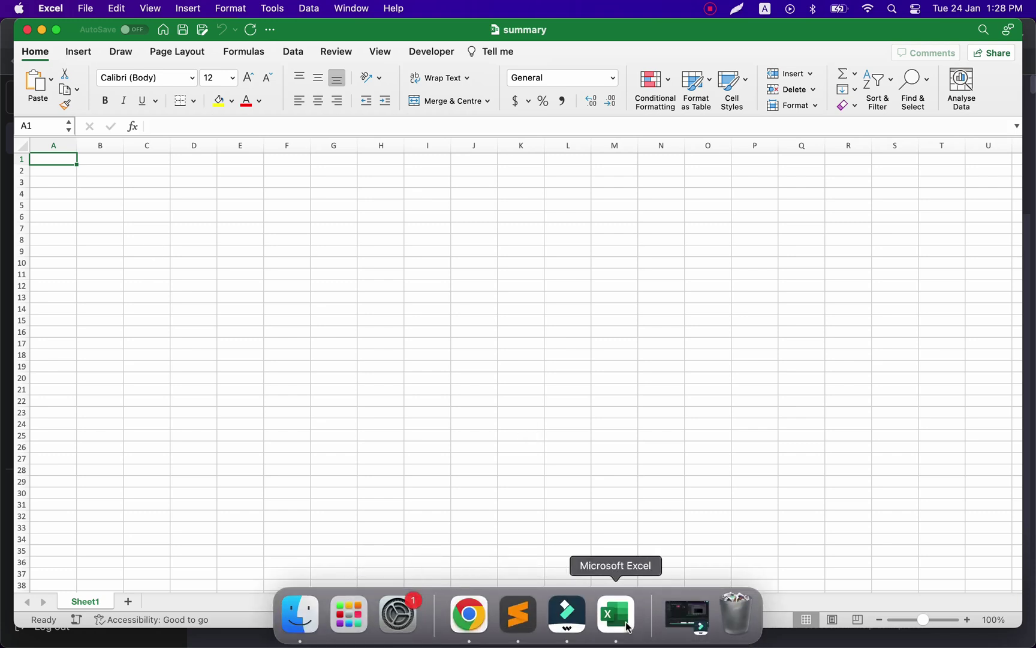
# Ask ChatGPT for a VBA script filling summary.xlsx with sales_data file names and their Sales totals
pyautogui.click(479, 625)
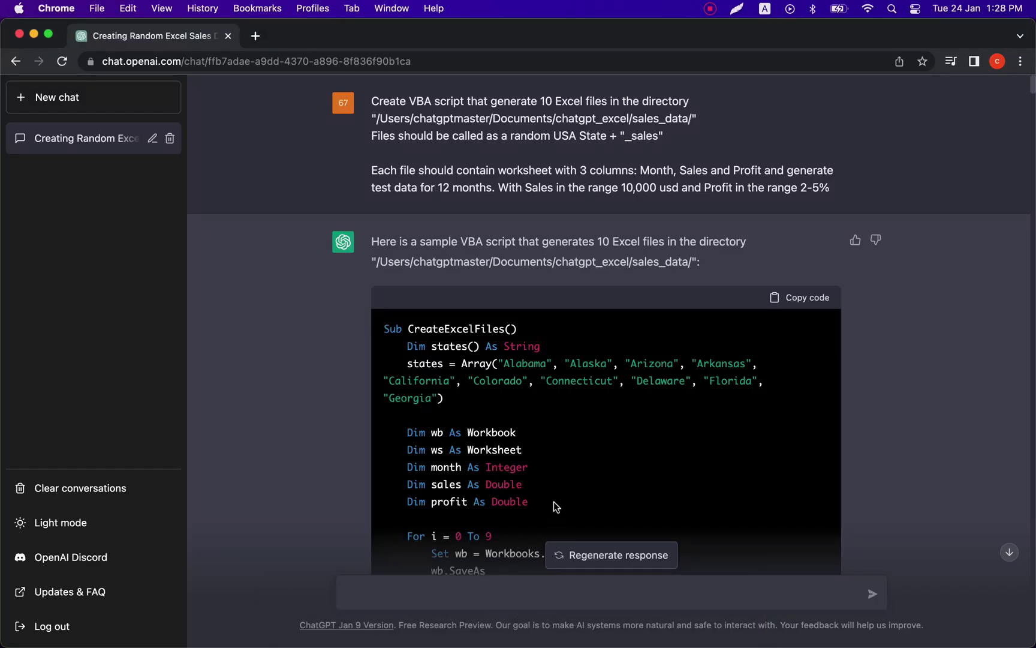
pyautogui.click(518, 596)
pyautogui.write('create VBA script that create')
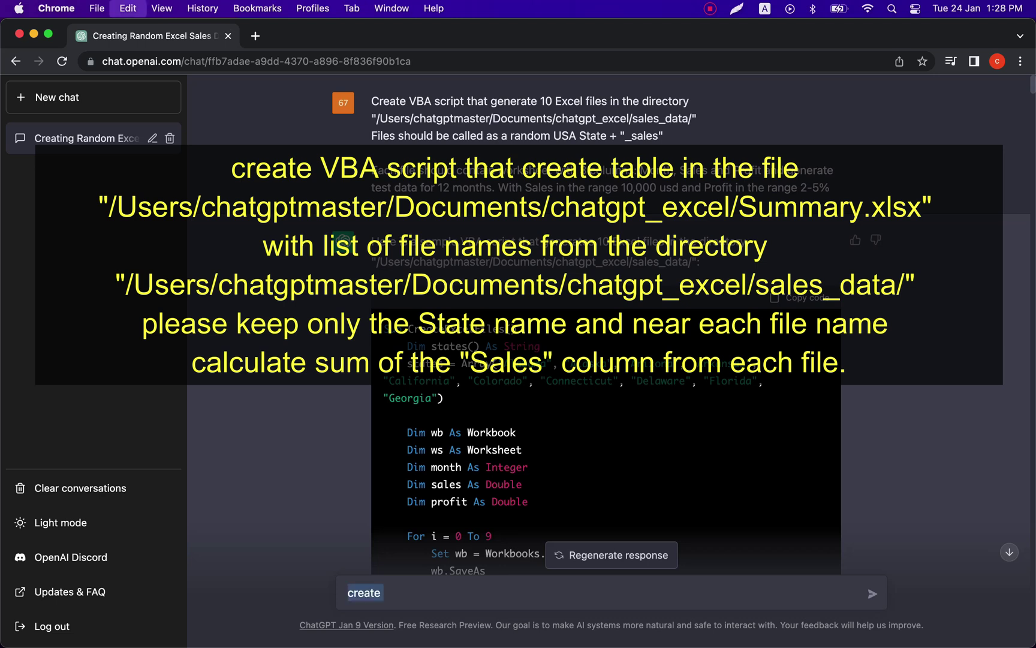
pyautogui.write('file')
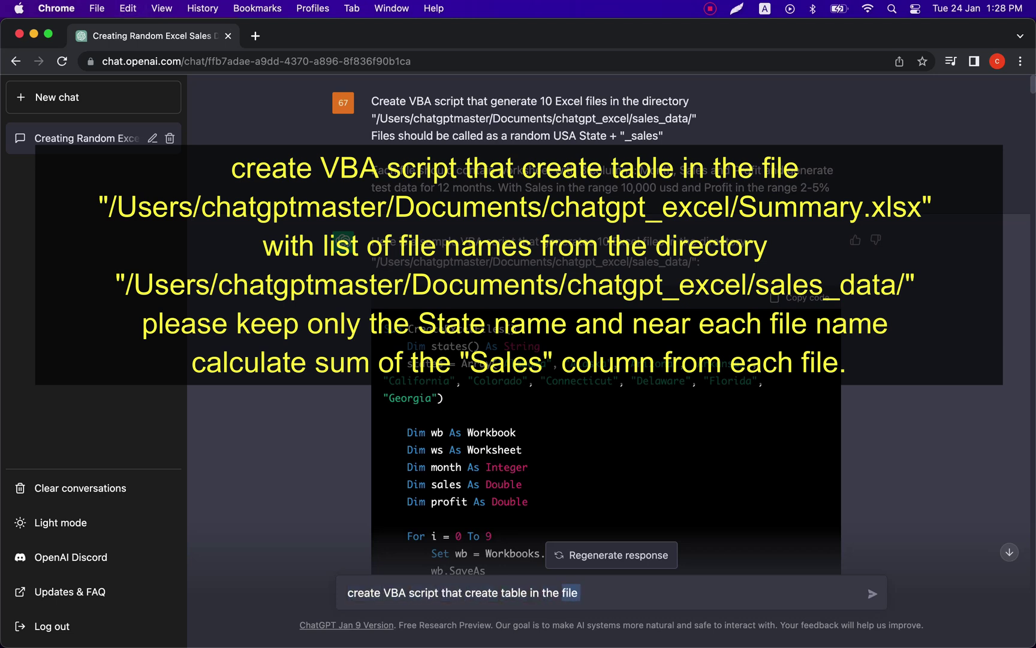
pyautogui.write(' "/Users/chatgptmaster/Documents/chatgpt_excel/Summary.')
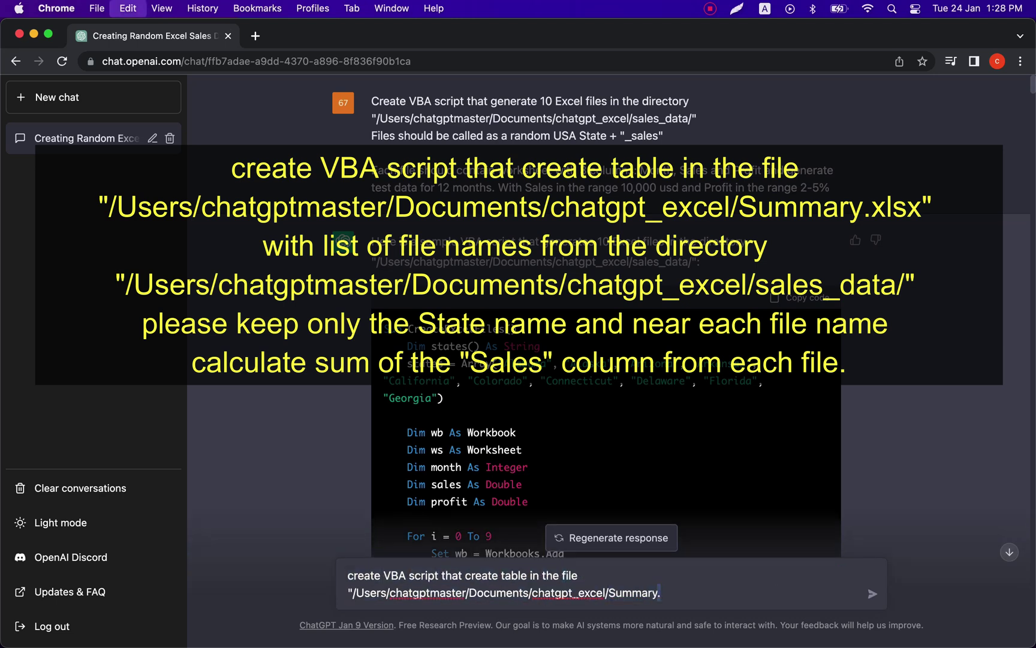
pyautogui.write('xlsx" with list of file names from the directory "/Users/chatgptmaster/')
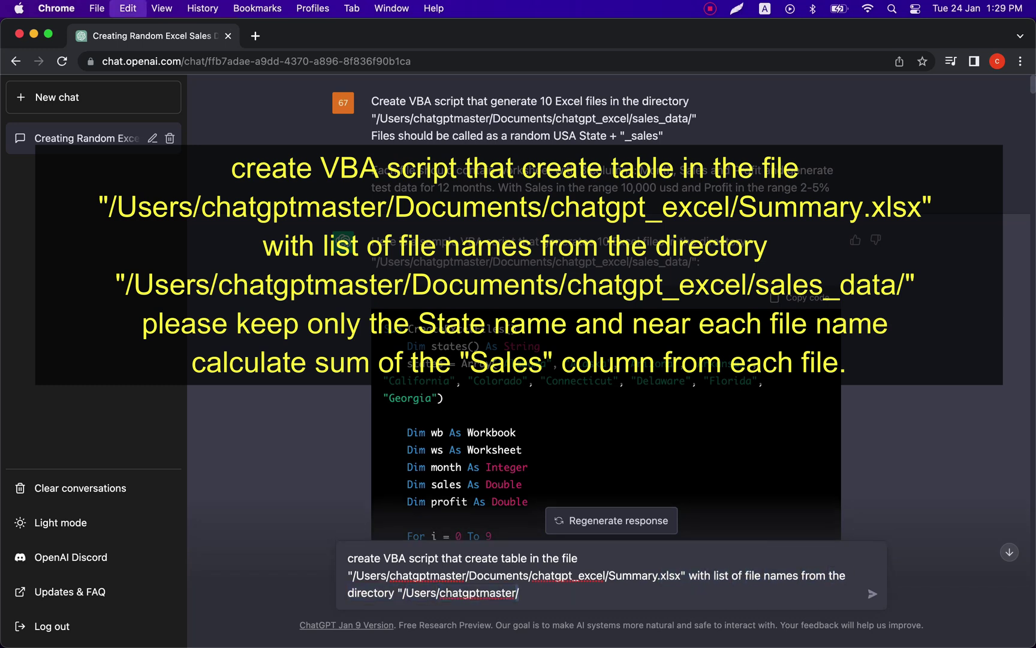
pyautogui.write('Documents/chatgpt_excel/sales_data/" please keep')
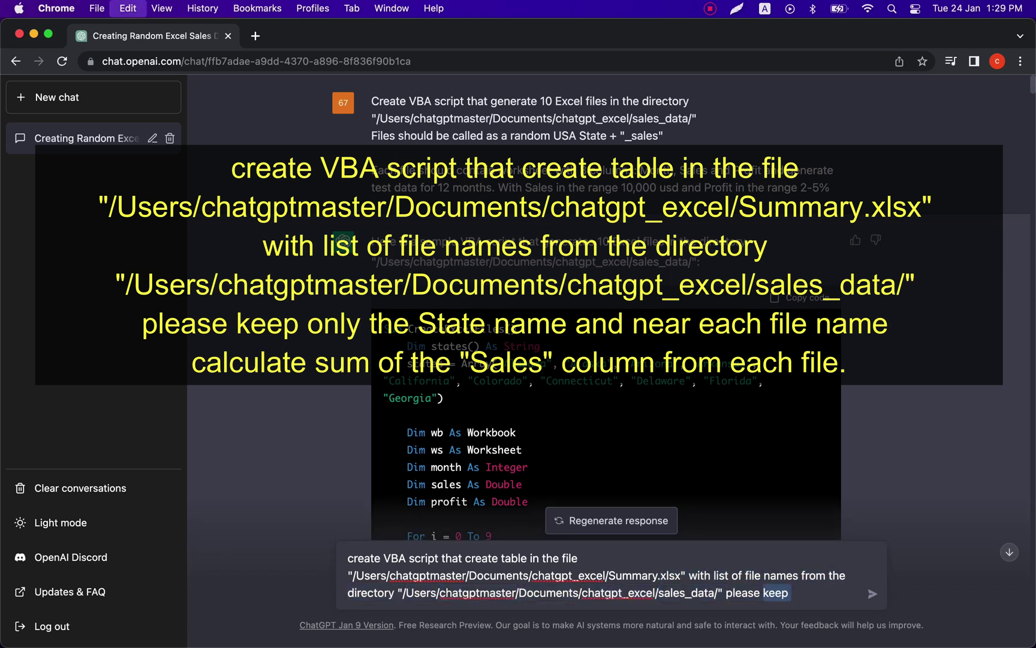
pyautogui.write(' only the State name and')
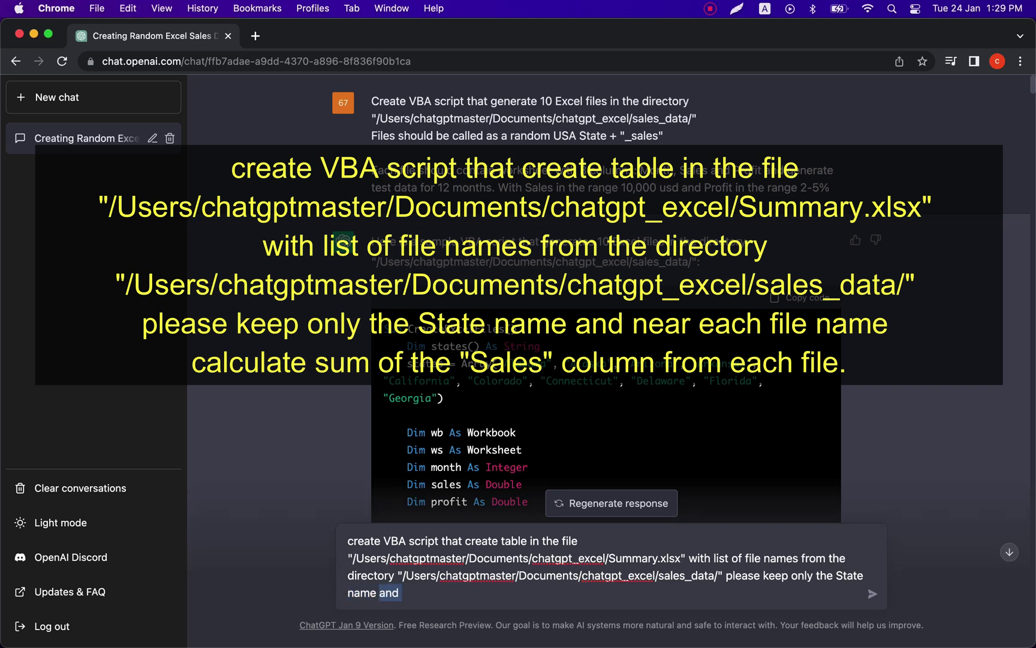
pyautogui.write(' near each file name calculate sum of the')
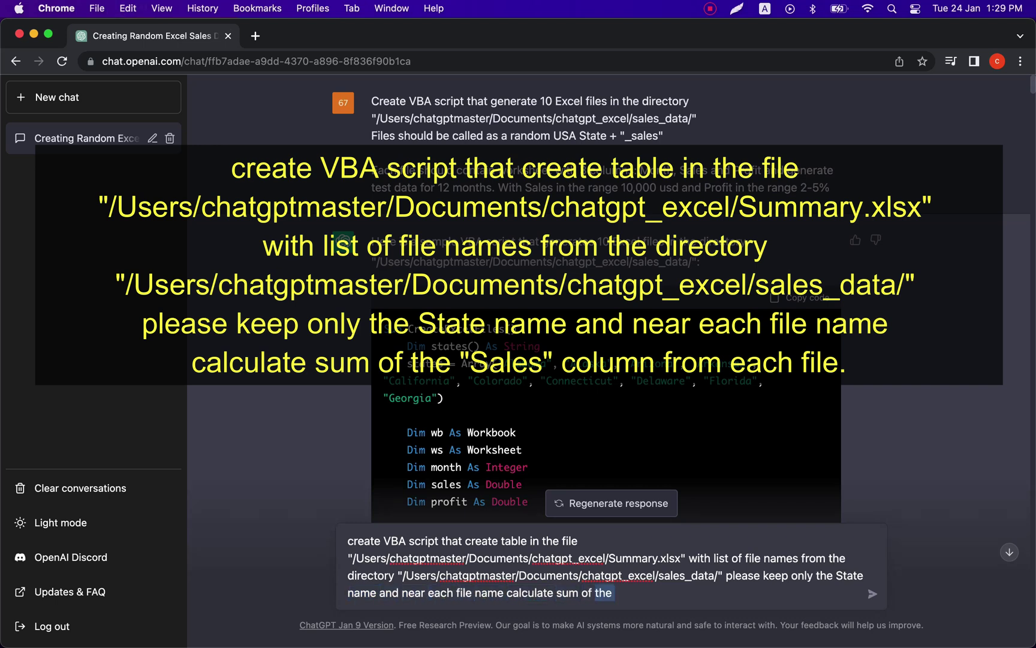
pyautogui.write(' "Sales" column from each file.')
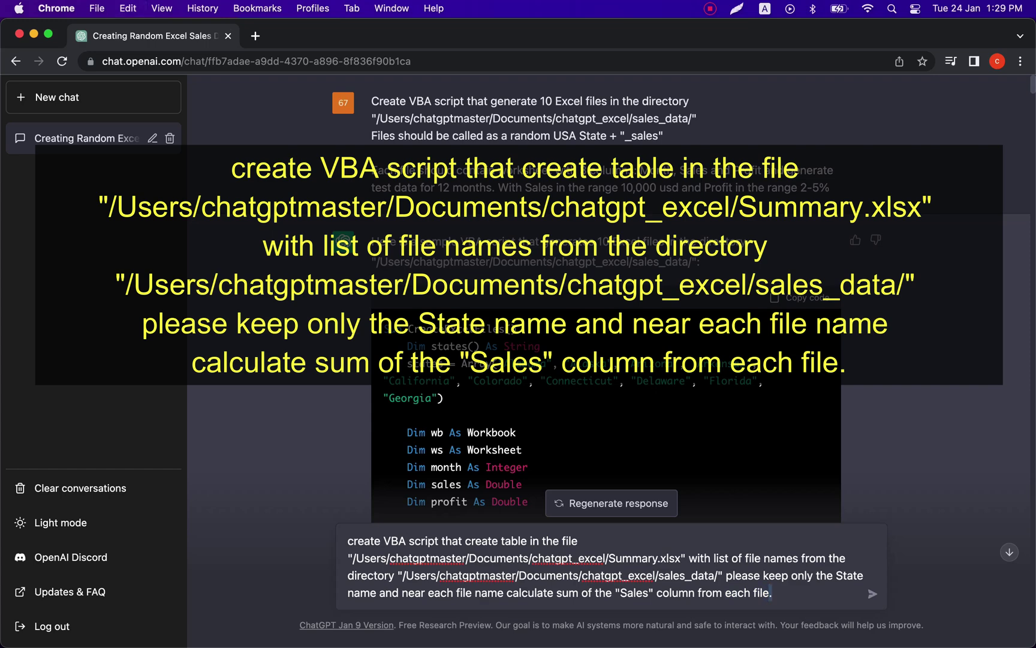
pyautogui.click(618, 559)
pyautogui.press('BackSpace')
pyautogui.write('s')
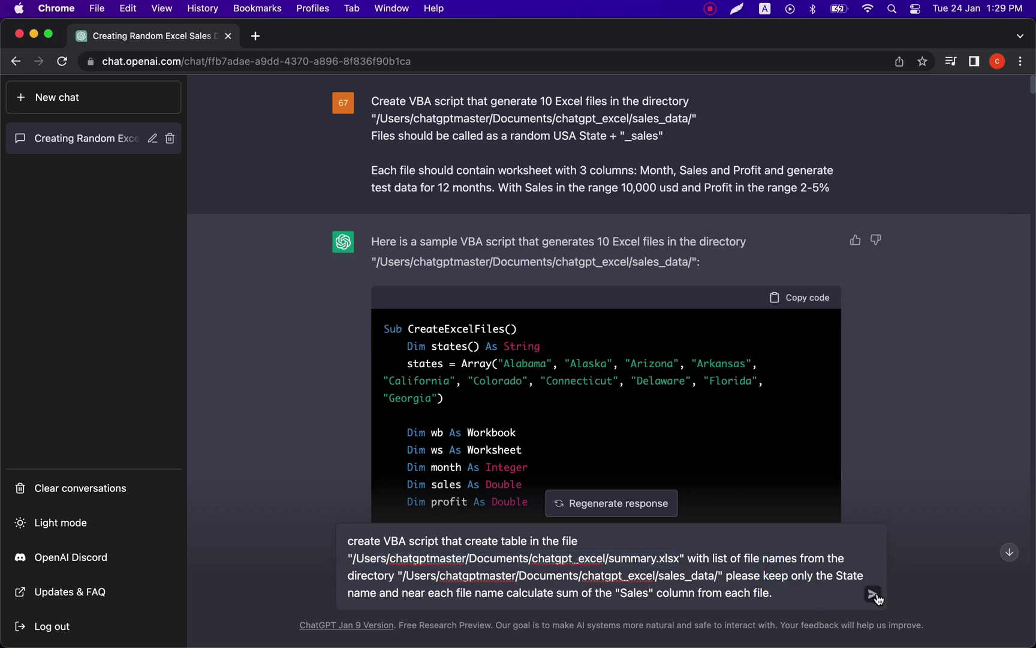
pyautogui.click(873, 594)
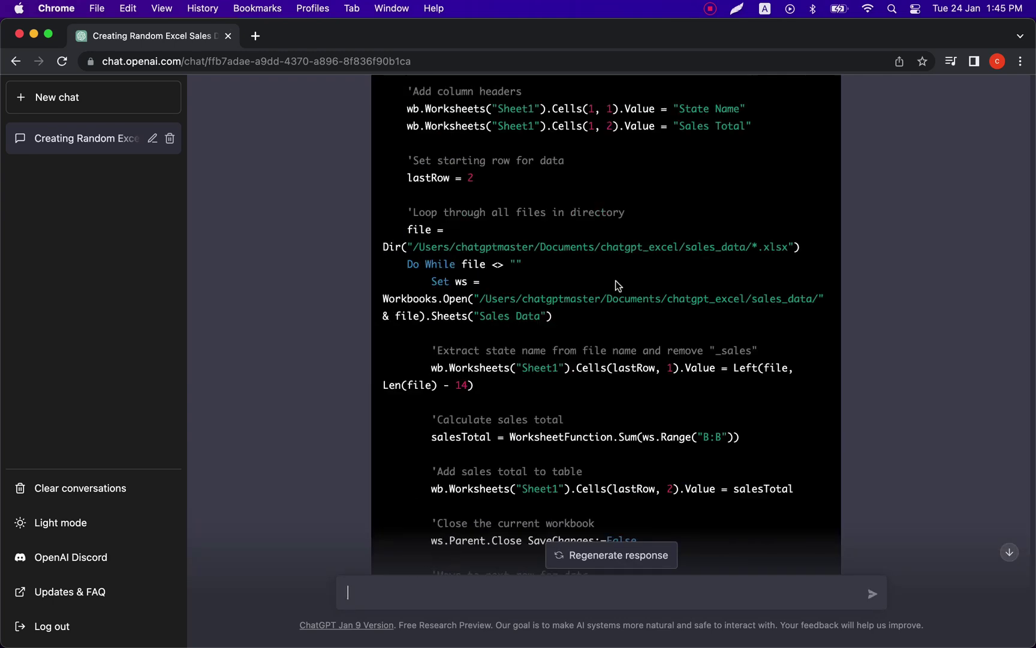
# Copy the final CreateStateSalesTable code and bring the summary workbook forward in Excel
pyautogui.scroll(-2, 615, 280)
pyautogui.scroll(15, 615, 280)
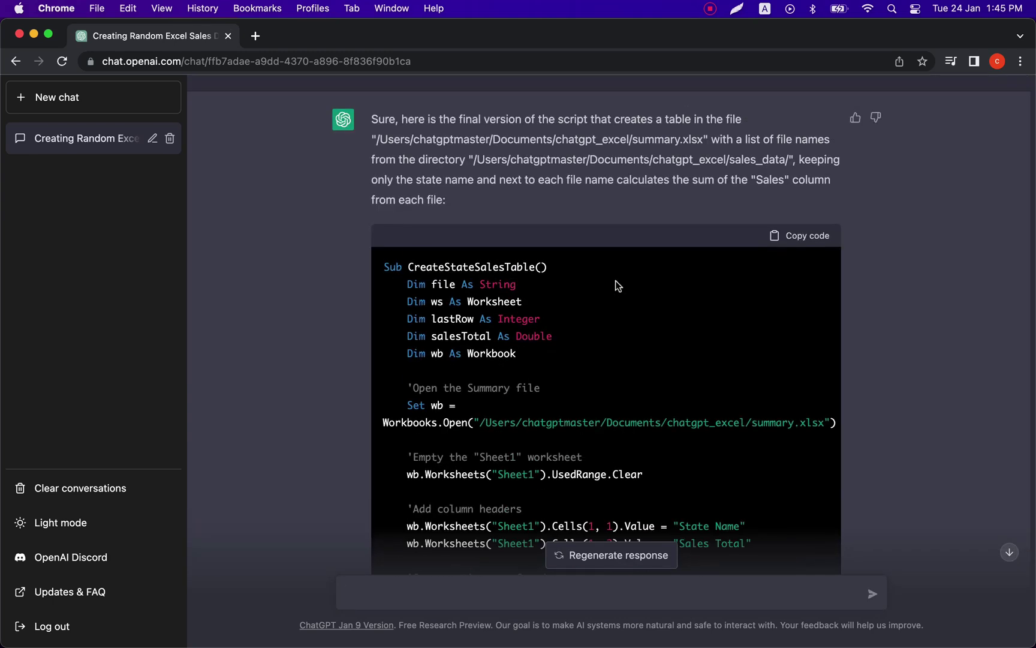
pyautogui.scroll(1, 615, 280)
pyautogui.click(803, 262)
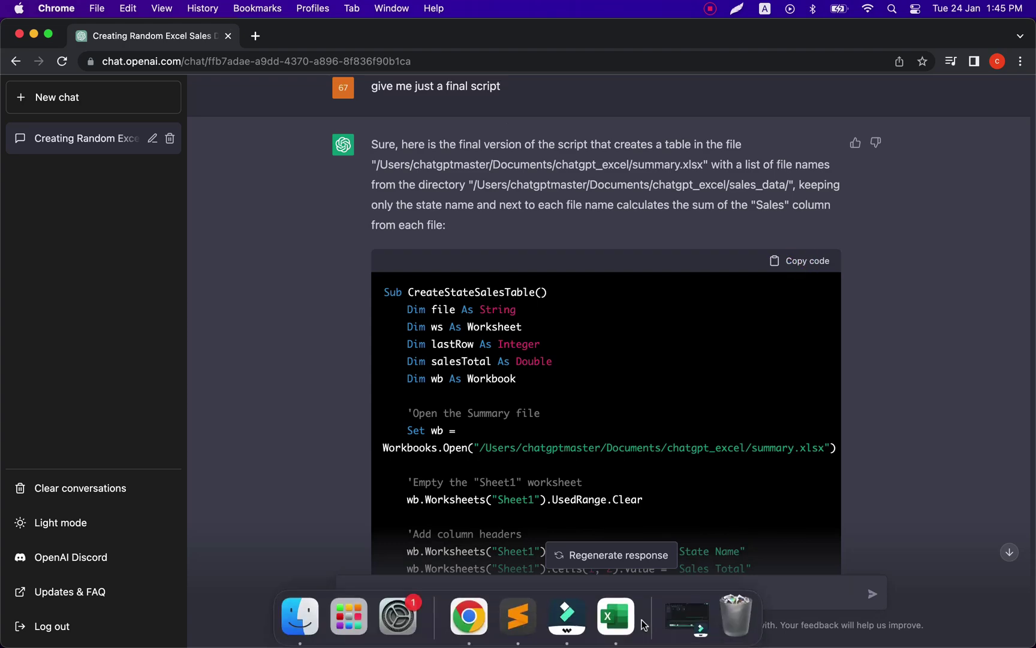
pyautogui.click(615, 613)
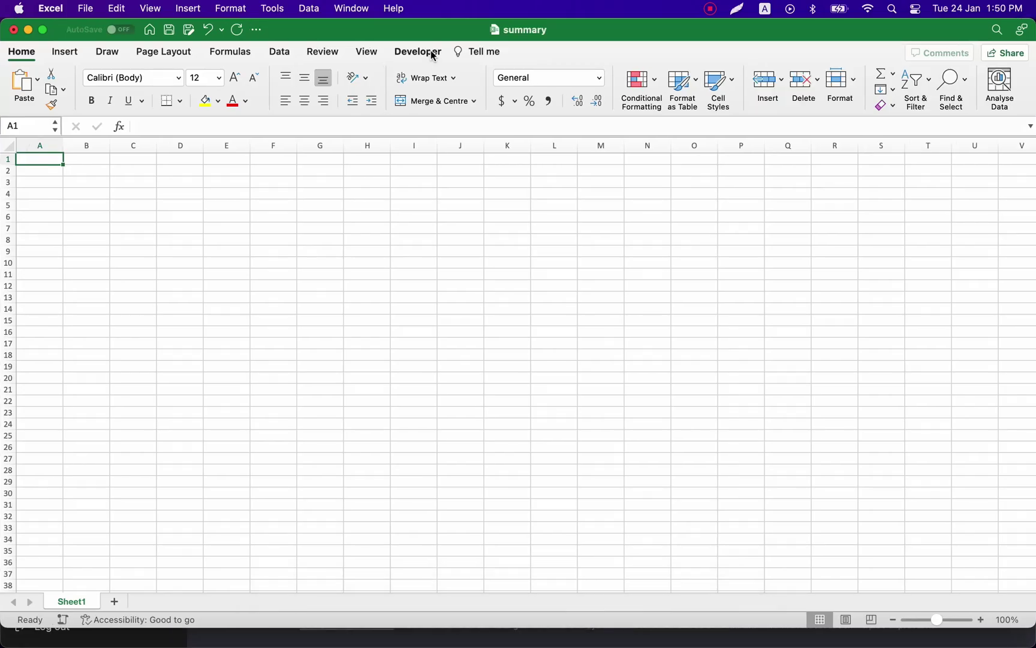
# Paste CreateStateSalesTable into a new Module1 and run it to build the State Name and Sales Total table
pyautogui.click(418, 52)
pyautogui.click(19, 81)
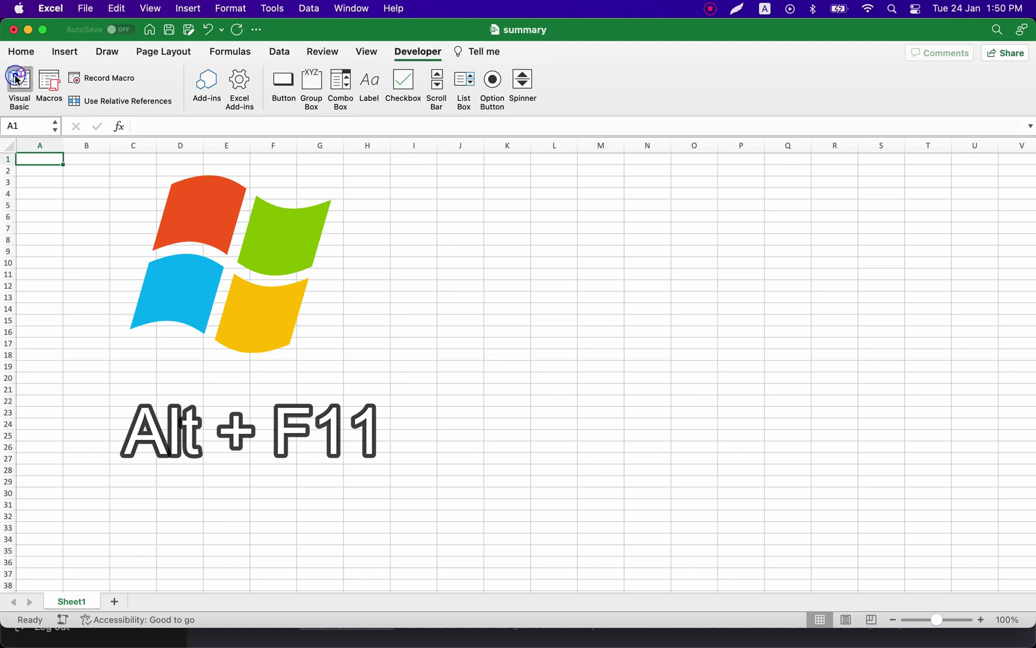
pyautogui.rightClick(322, 307)
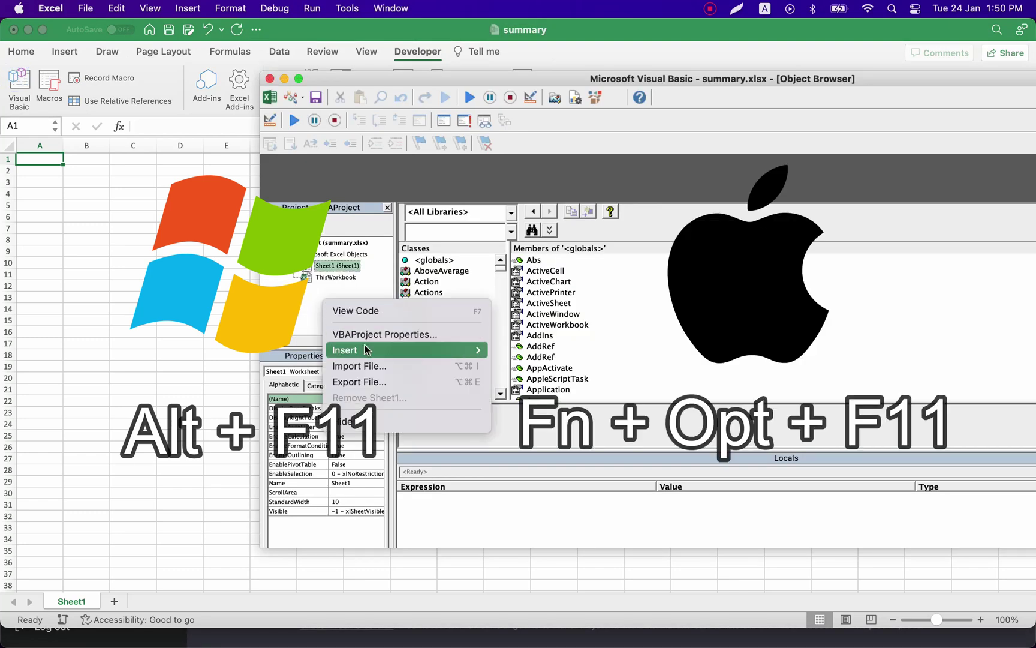
pyautogui.moveTo(408, 350)
pyautogui.click(531, 351)
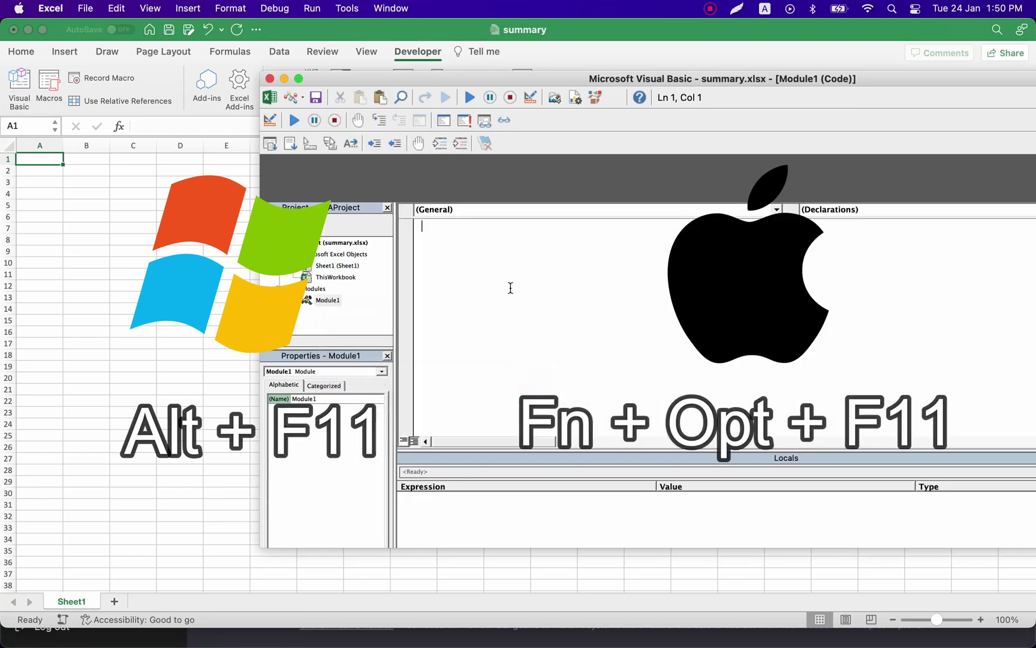
pyautogui.press('super+v')
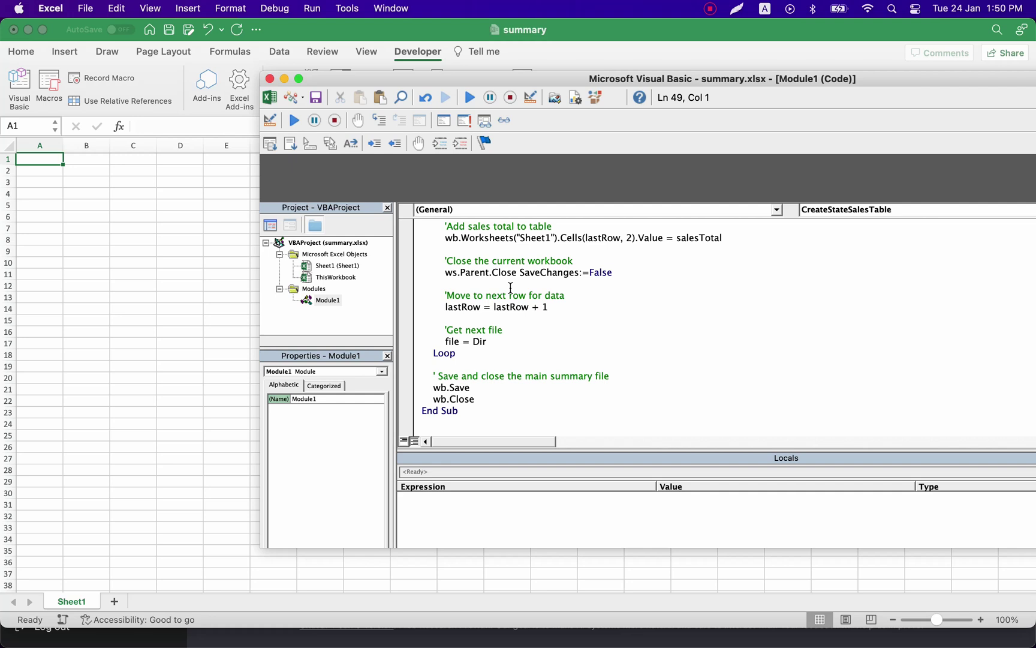
pyautogui.click(470, 99)
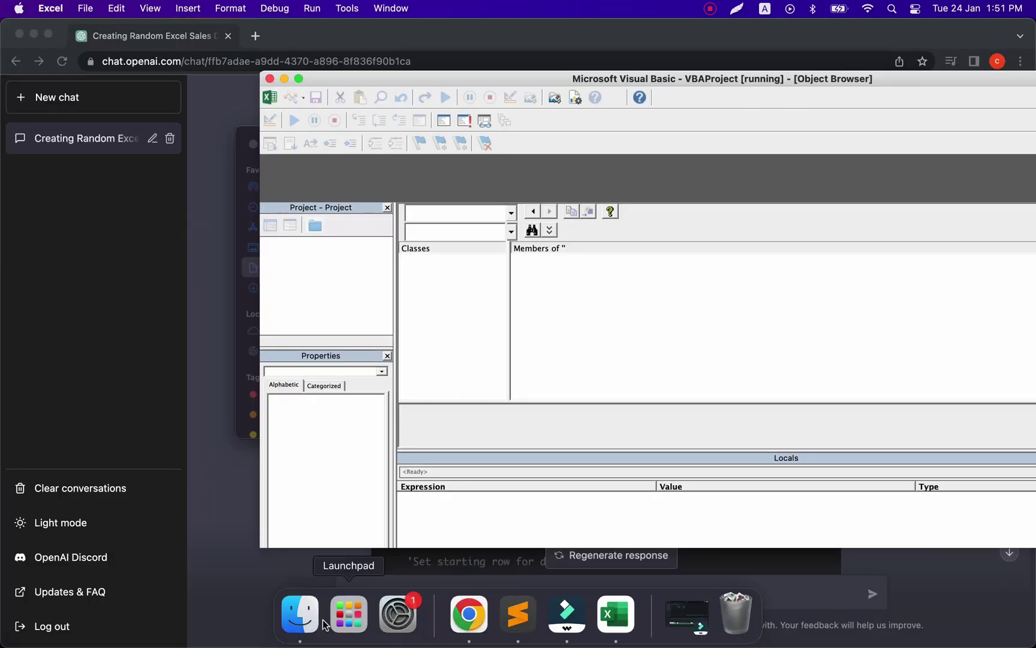
pyautogui.click(298, 617)
# Open summary.xlsx and review the state names and sales totals, starting with Alabama and Alaska
pyautogui.doubleClick(428, 191)
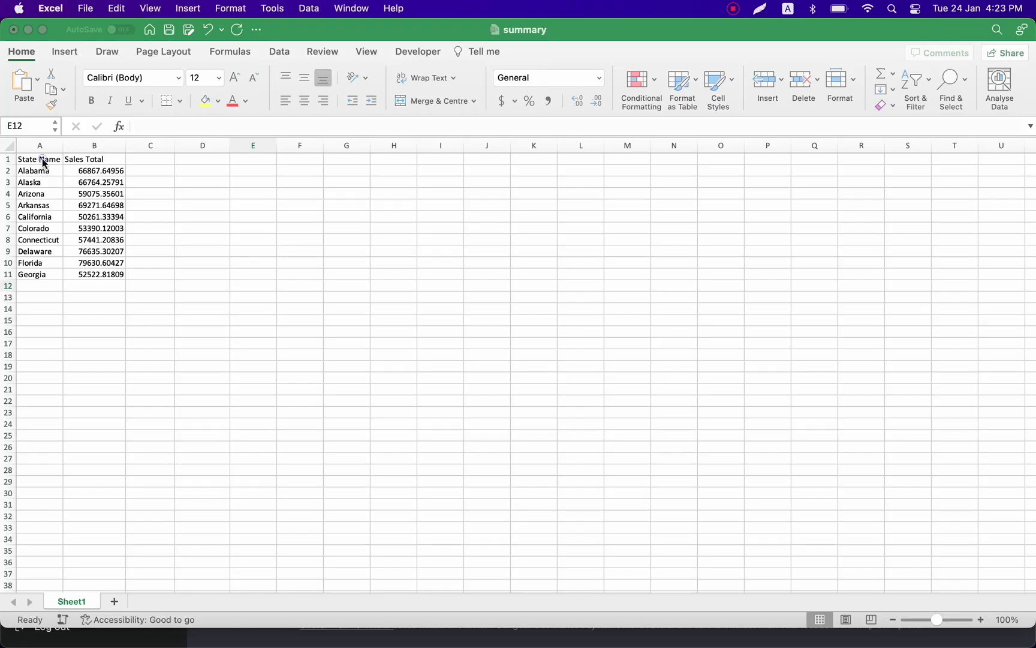
pyautogui.click(42, 169)
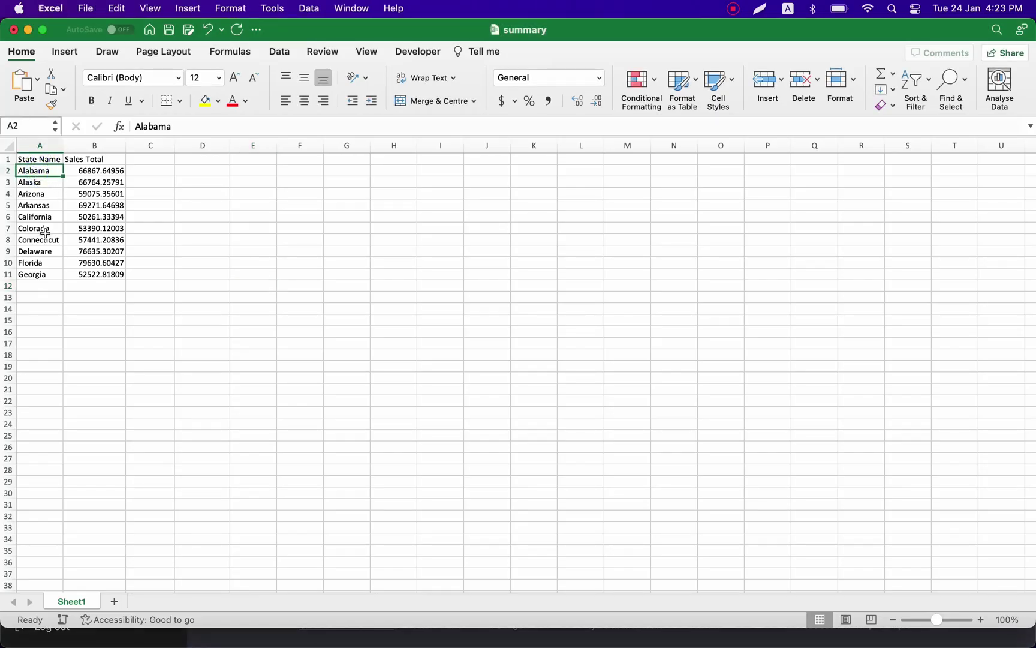
pyautogui.press('Down')
pyautogui.press('Down')
pyautogui.press('Down')
pyautogui.press('Down')
pyautogui.click(102, 179)
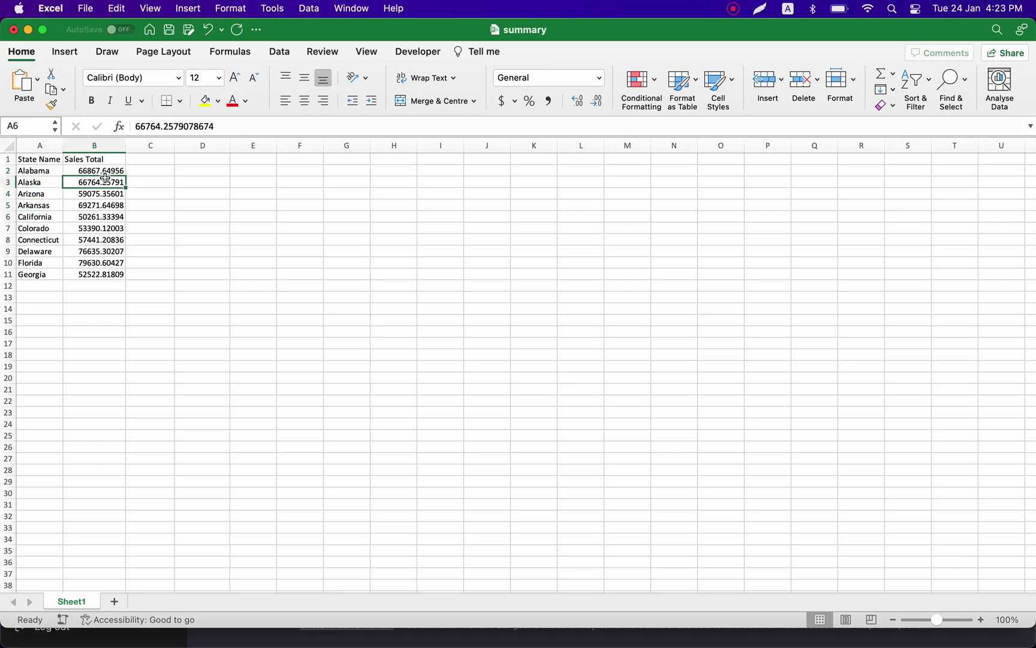
pyautogui.press('Down')
pyautogui.press('Down')
pyautogui.press('Down')
pyautogui.press('Down')
pyautogui.click(214, 391)
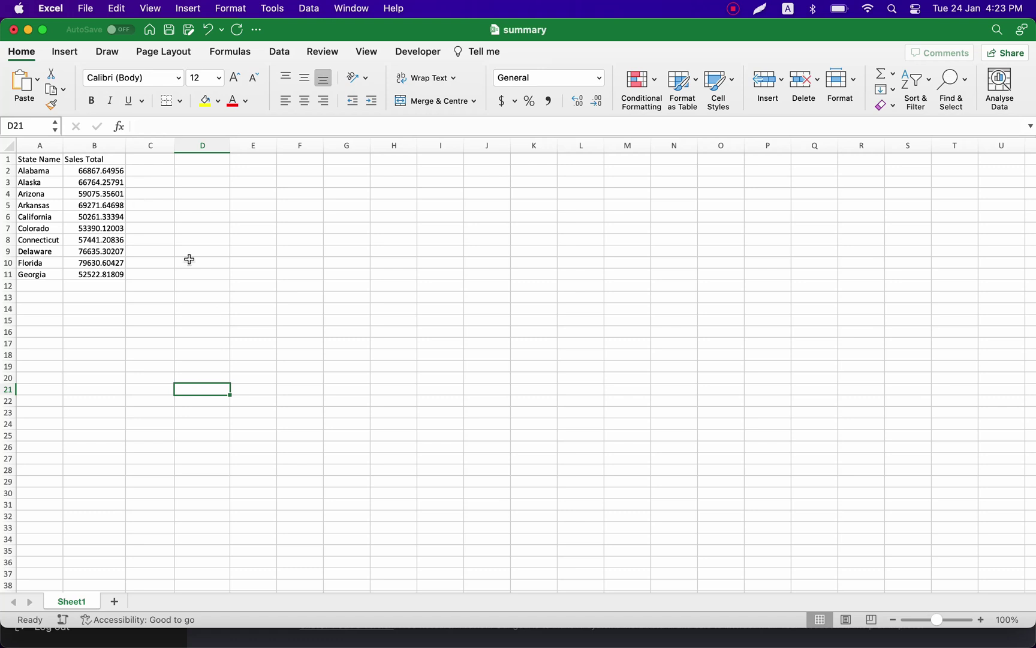
# Enter the header 'Plan Completed' in C1 and widen column C to fit it
pyautogui.click(141, 159)
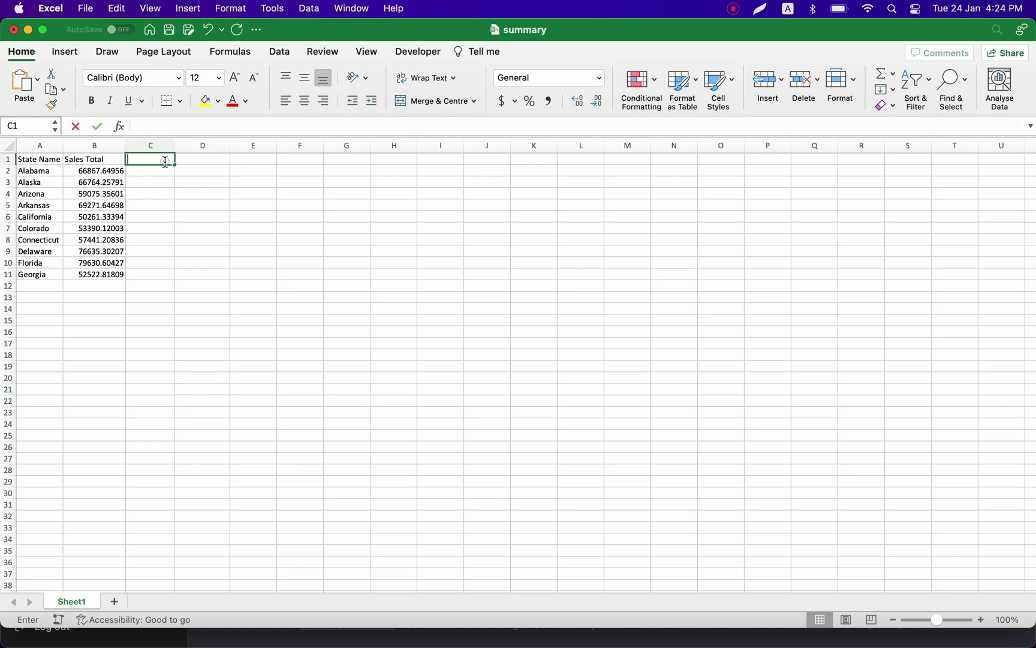
pyautogui.write('Plan Completed')
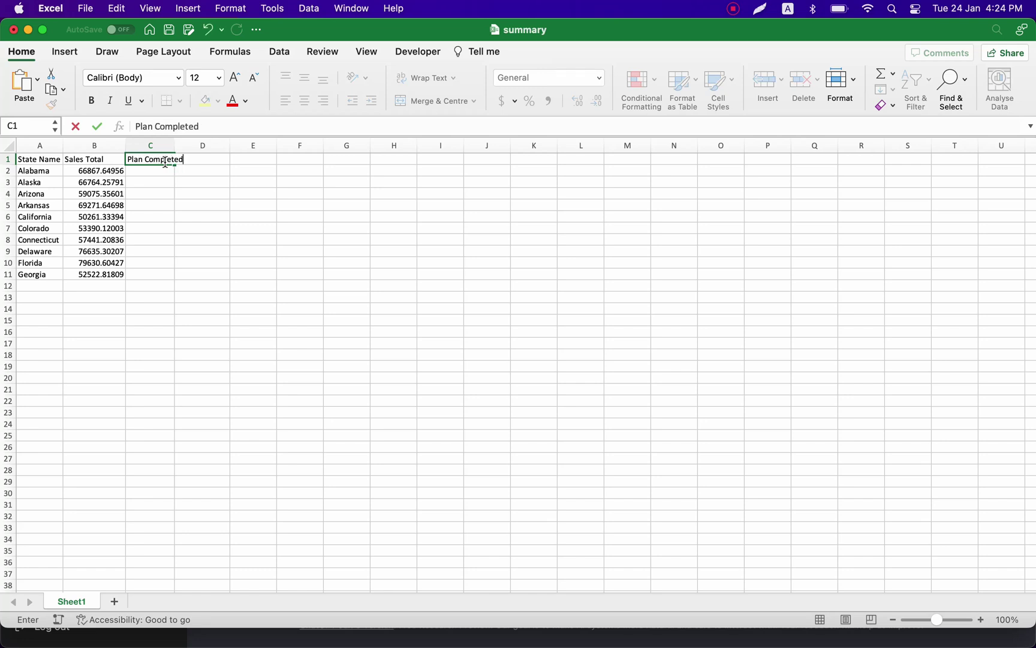
pyautogui.click(253, 216)
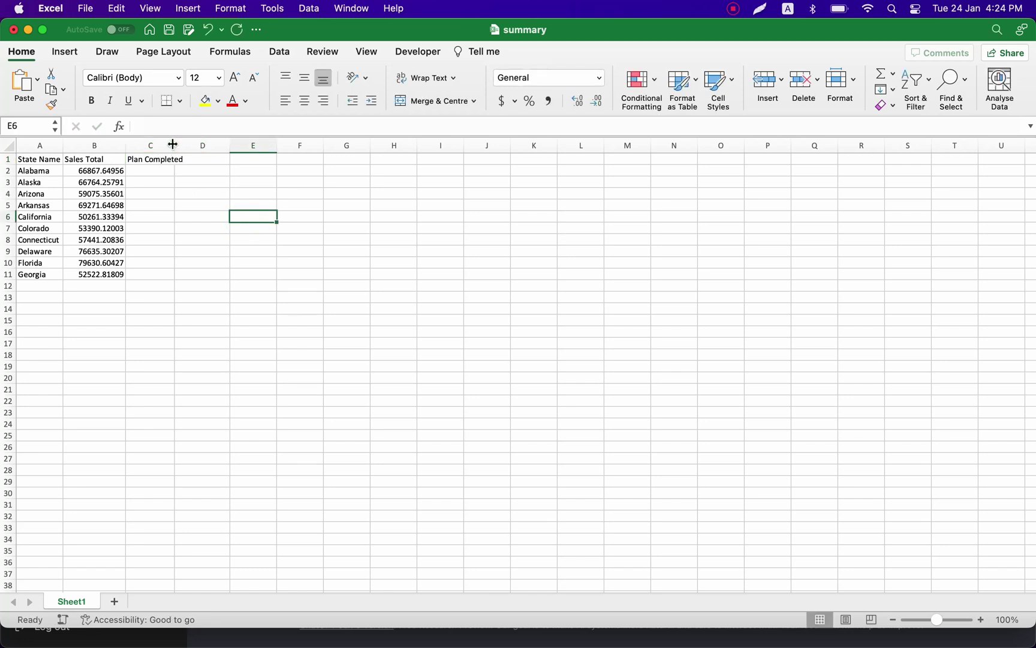
pyautogui.moveTo(174, 145); pyautogui.dragTo(199, 144)
pyautogui.click(165, 171)
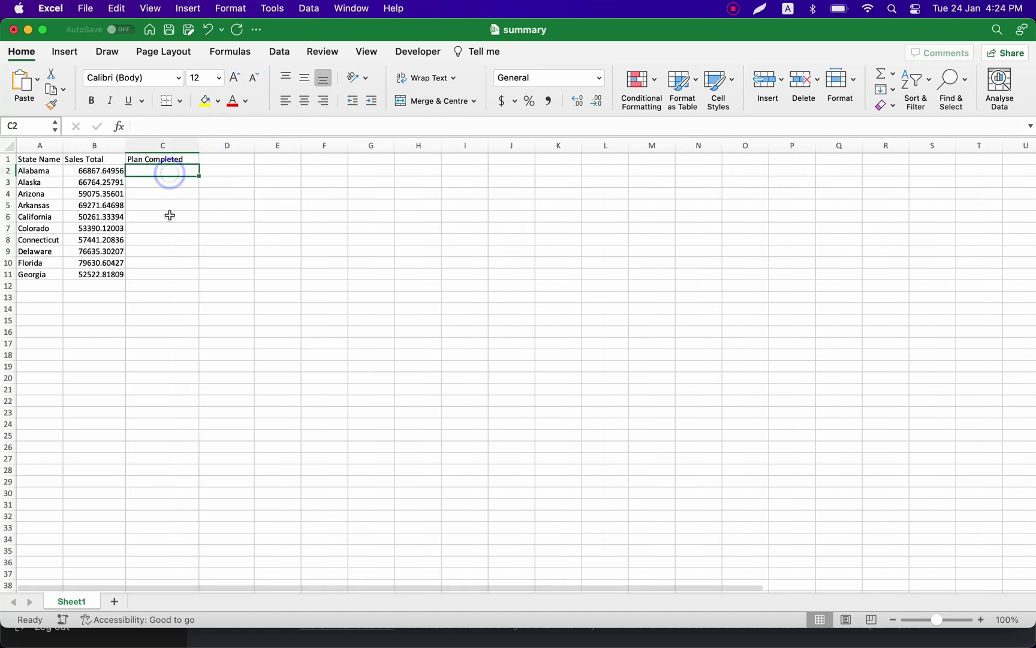
pyautogui.moveTo(468, 630)
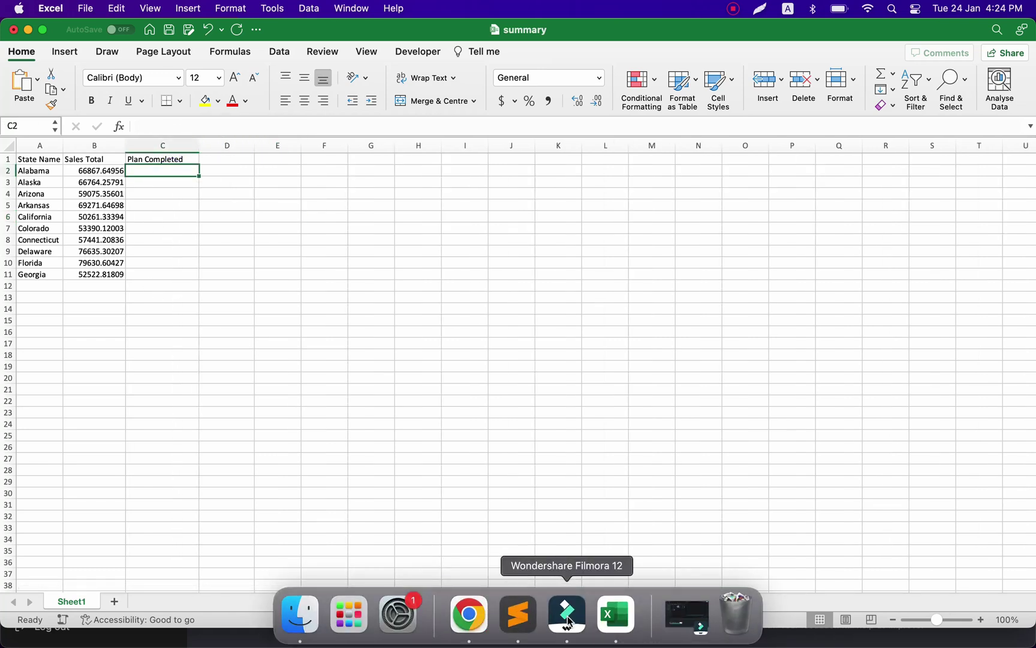
# Ask ChatGPT for a column C formula: 'Plan completed' if column B > 70000, else 'Not completed'; copy it
pyautogui.click(478, 622)
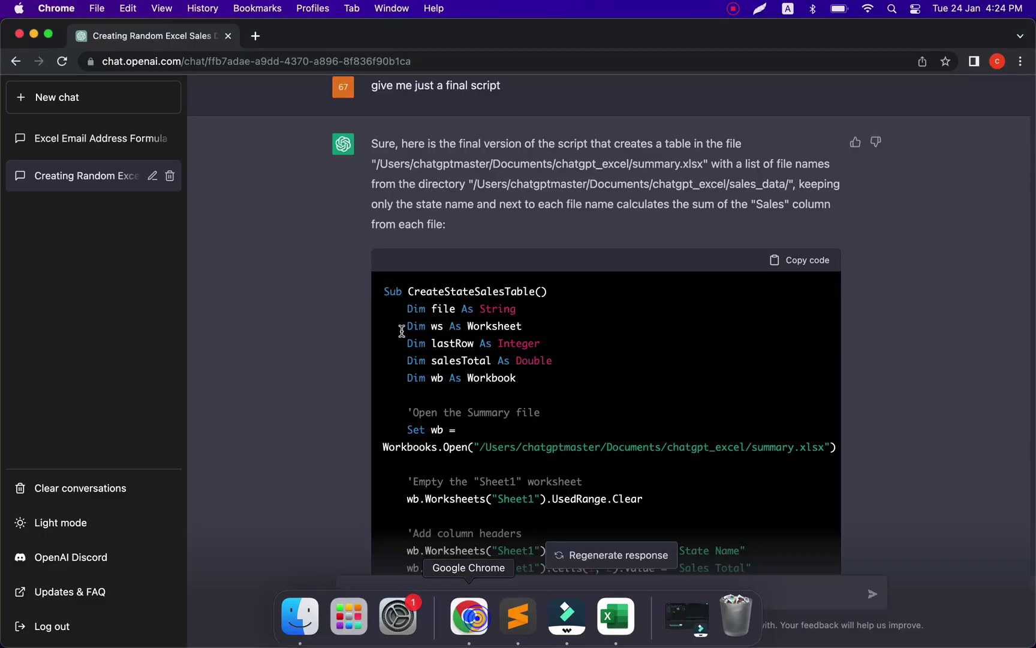
pyautogui.scroll(-7, 536, 527)
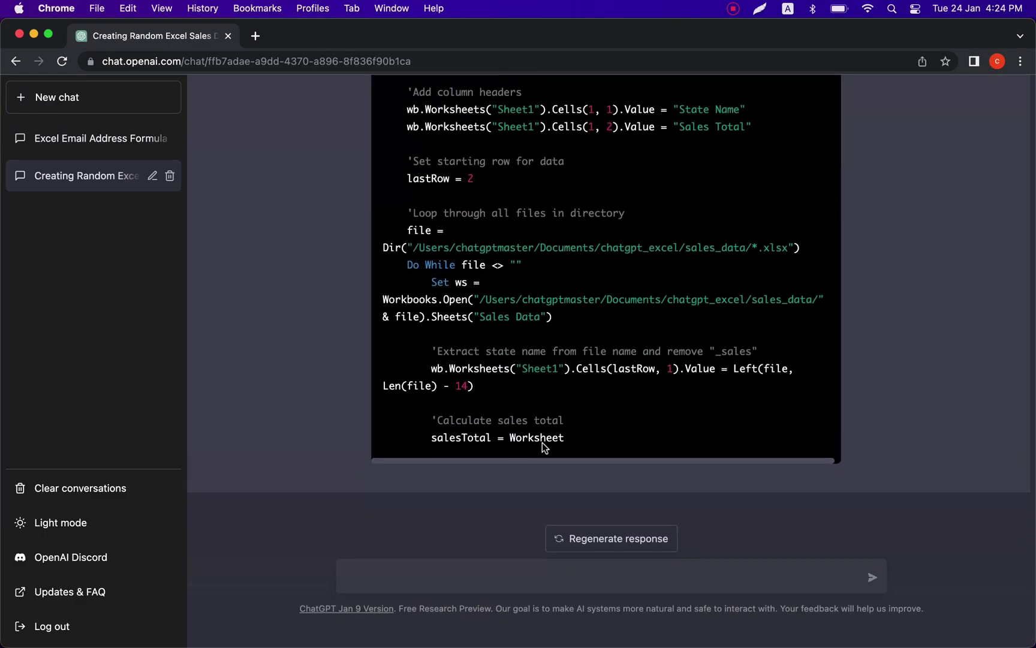
pyautogui.write('please ')
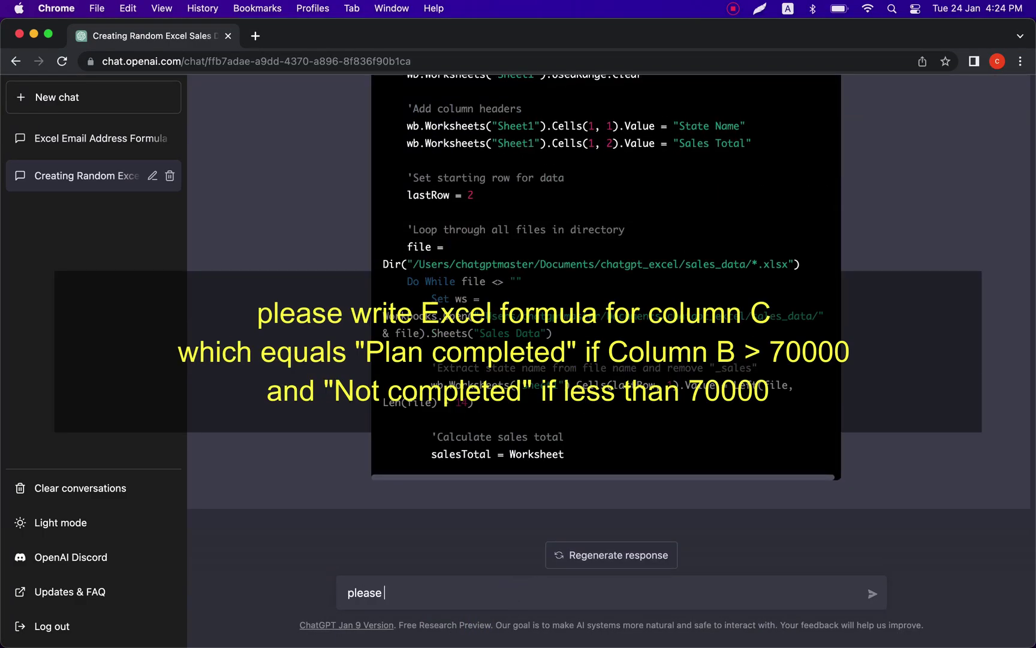
pyautogui.write('write Excel formu')
pyautogui.press('BackSpace')
pyautogui.write('mula for ')
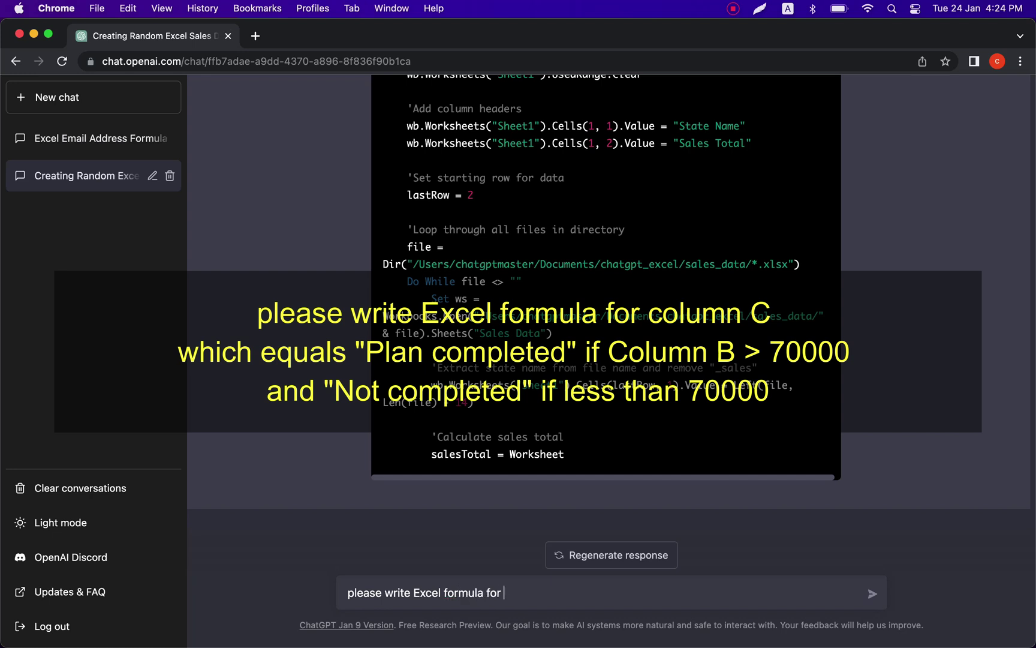
pyautogui.write('column C which equals "Plan complet')
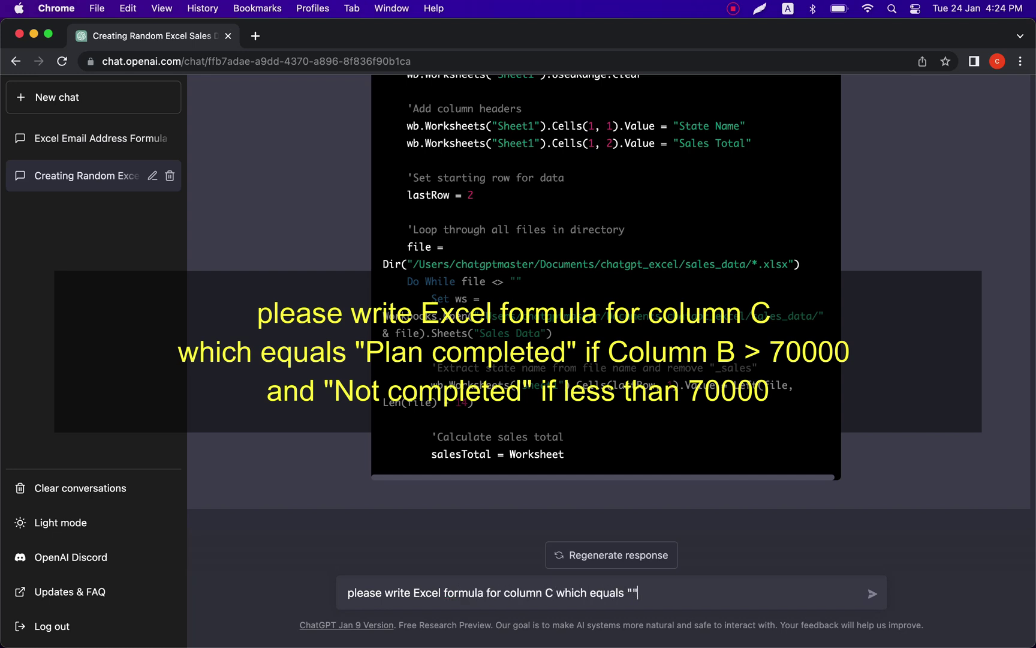
pyautogui.write('ed" if Column B')
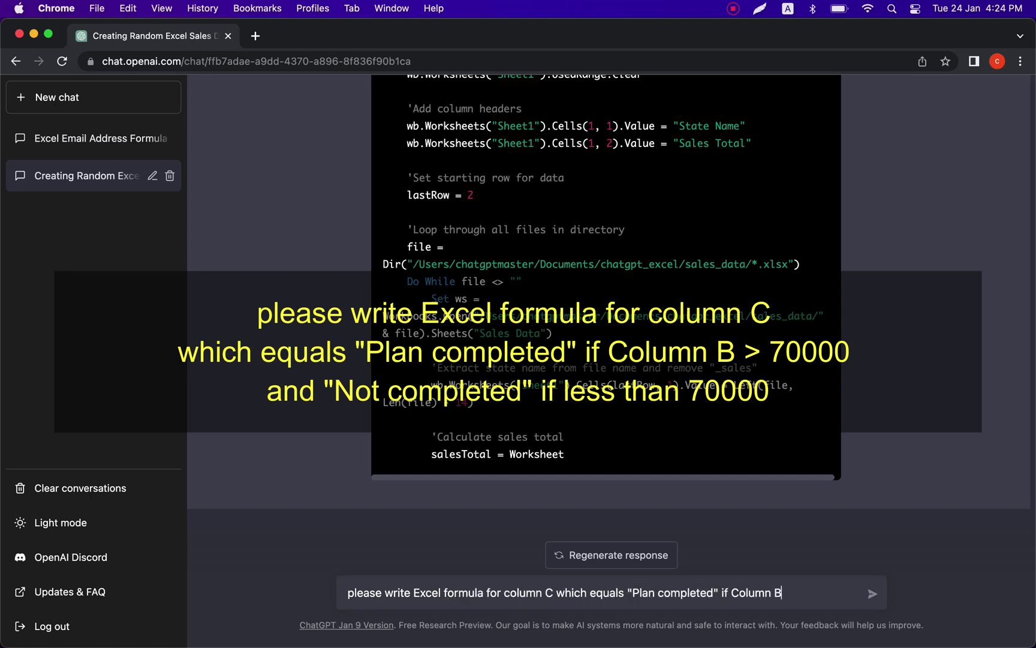
pyautogui.write(' > 70000 and "Not ')
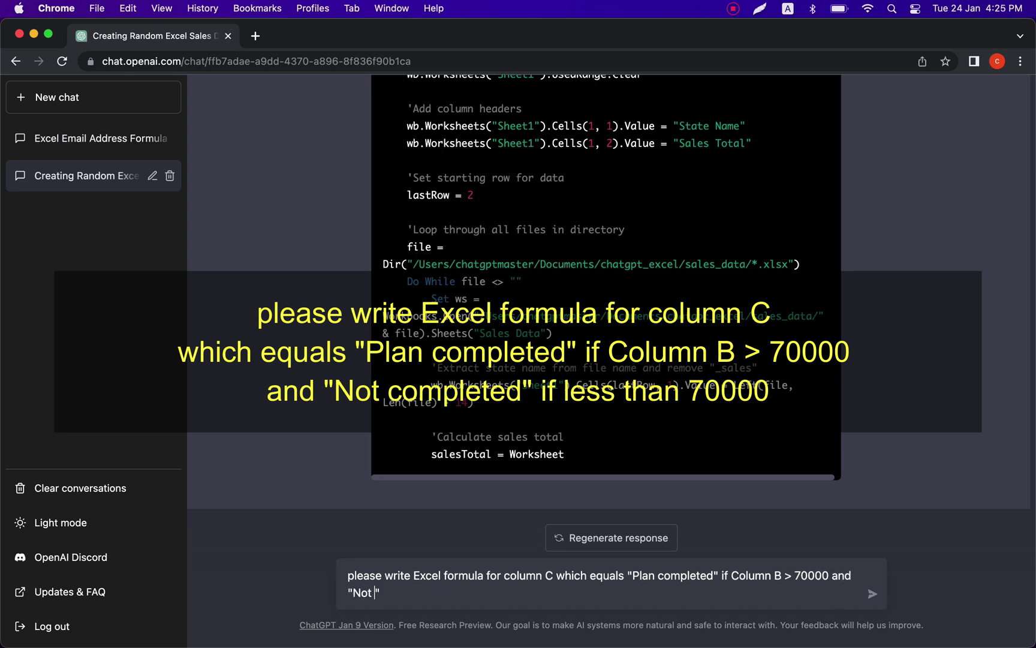
pyautogui.write('completed" if less than 700')
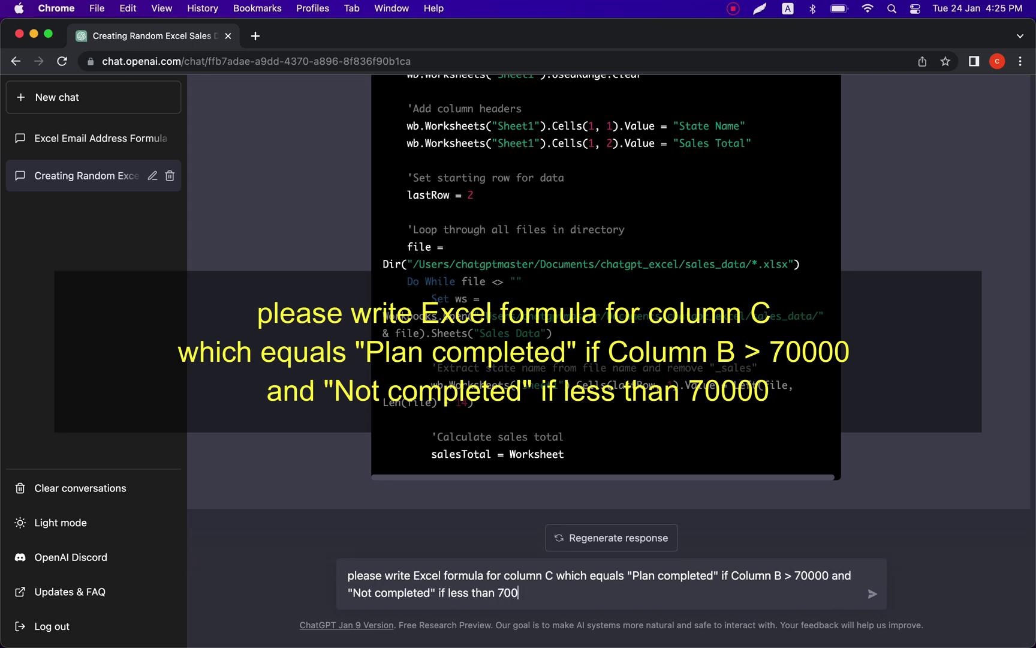
pyautogui.write('00')
pyautogui.press('Return')
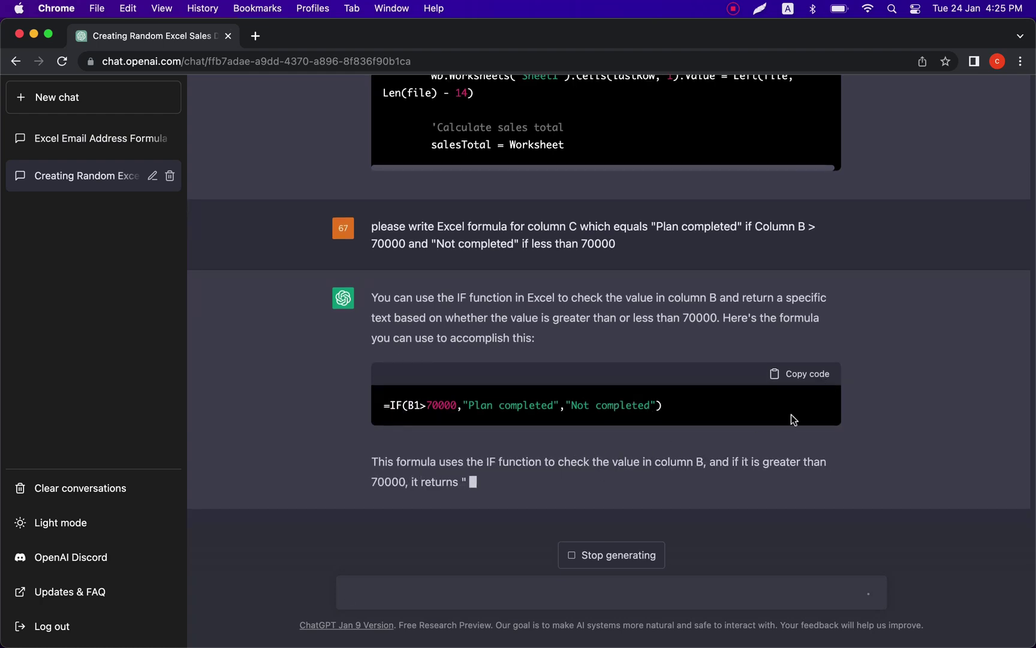
pyautogui.click(811, 374)
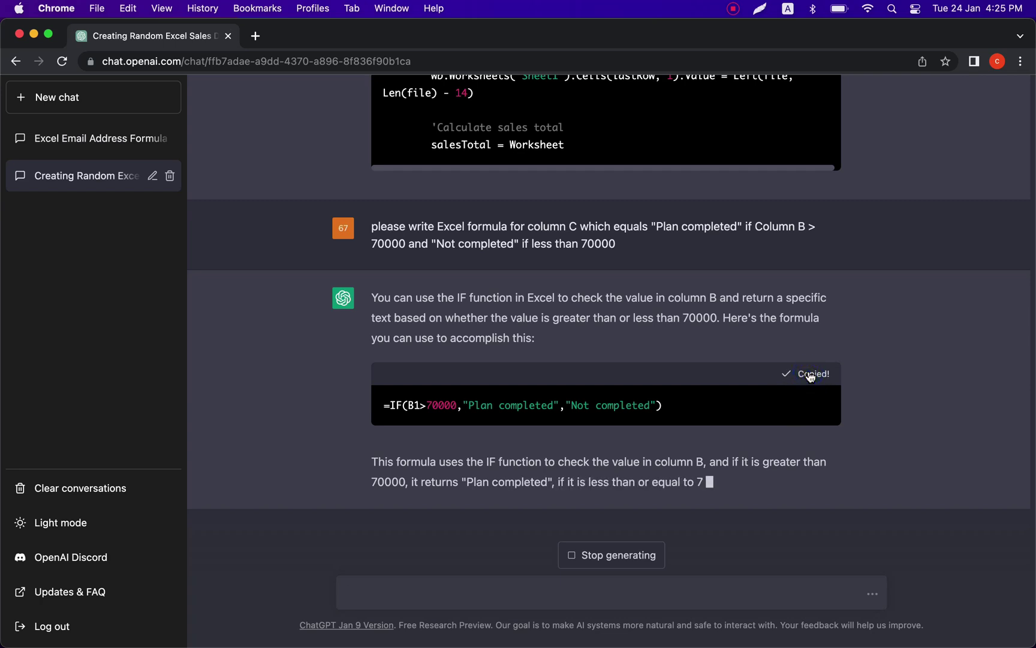
pyautogui.click(620, 618)
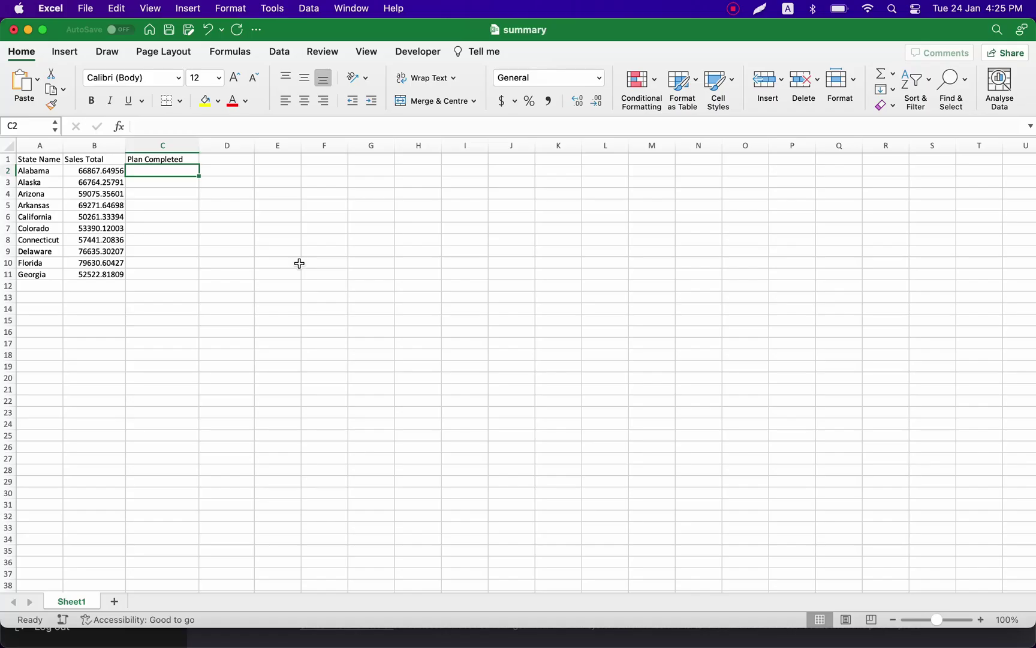
# Paste the IF formula into C2 and change its reference from B1 to B2
pyautogui.doubleClick(172, 172)
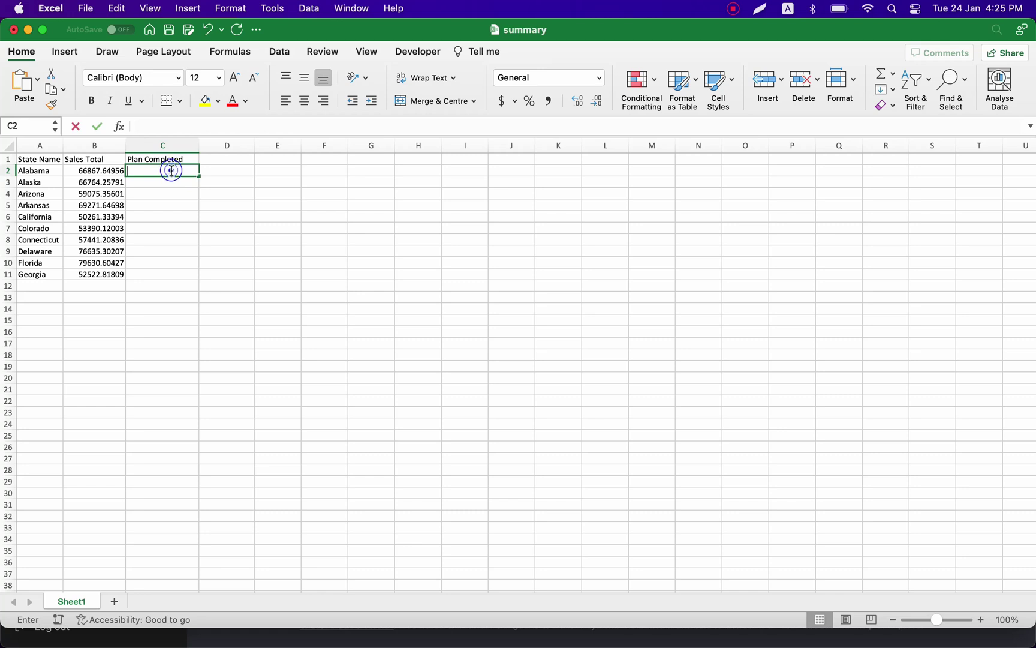
pyautogui.press('super+v')
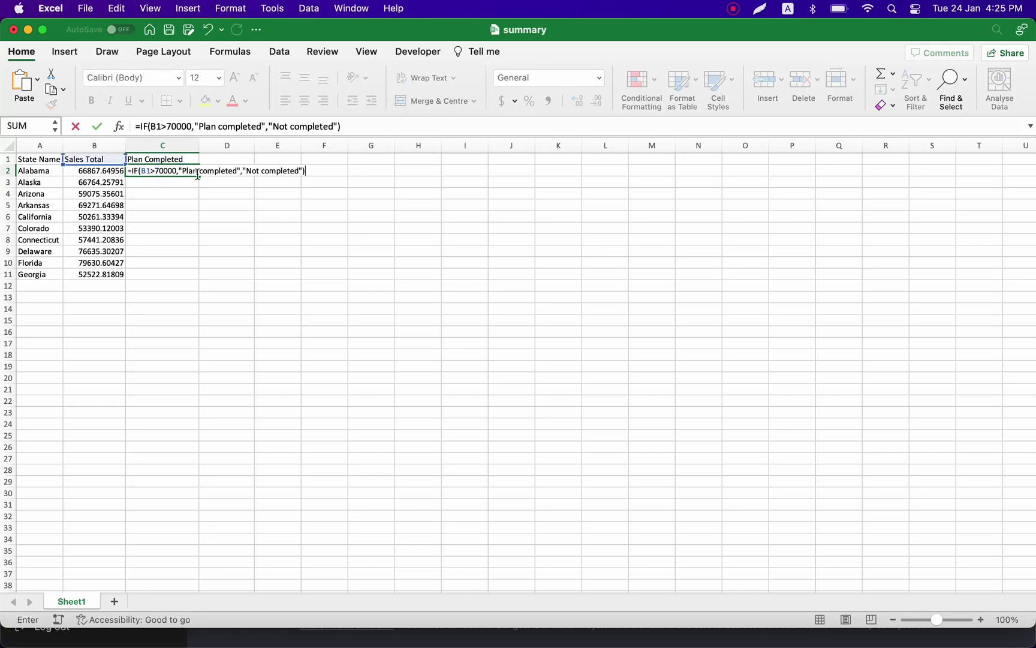
pyautogui.click(146, 173)
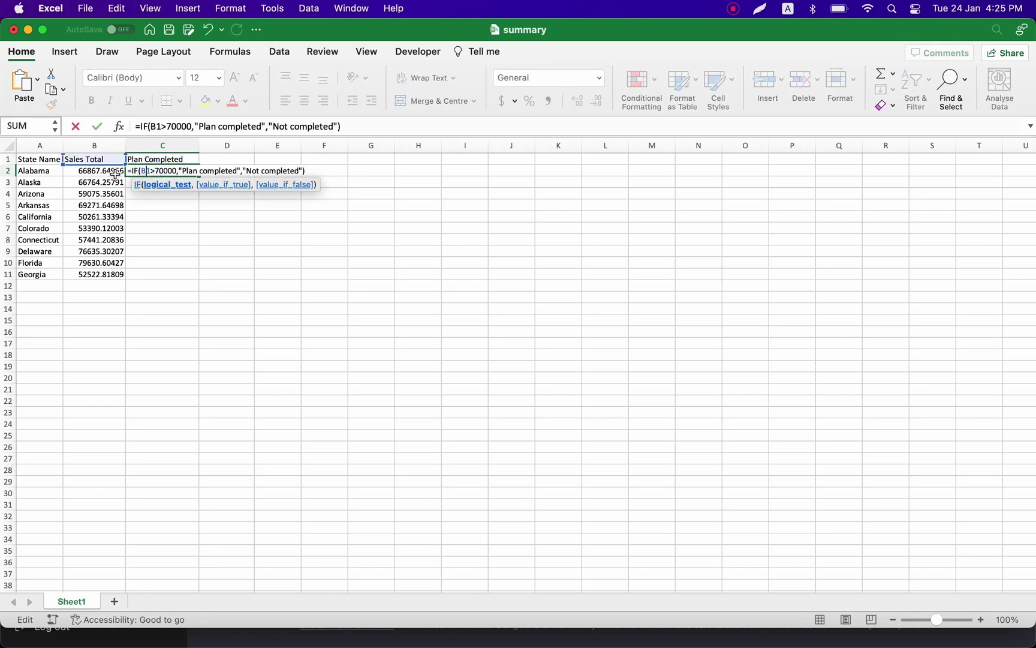
pyautogui.click(111, 171)
pyautogui.click(133, 172)
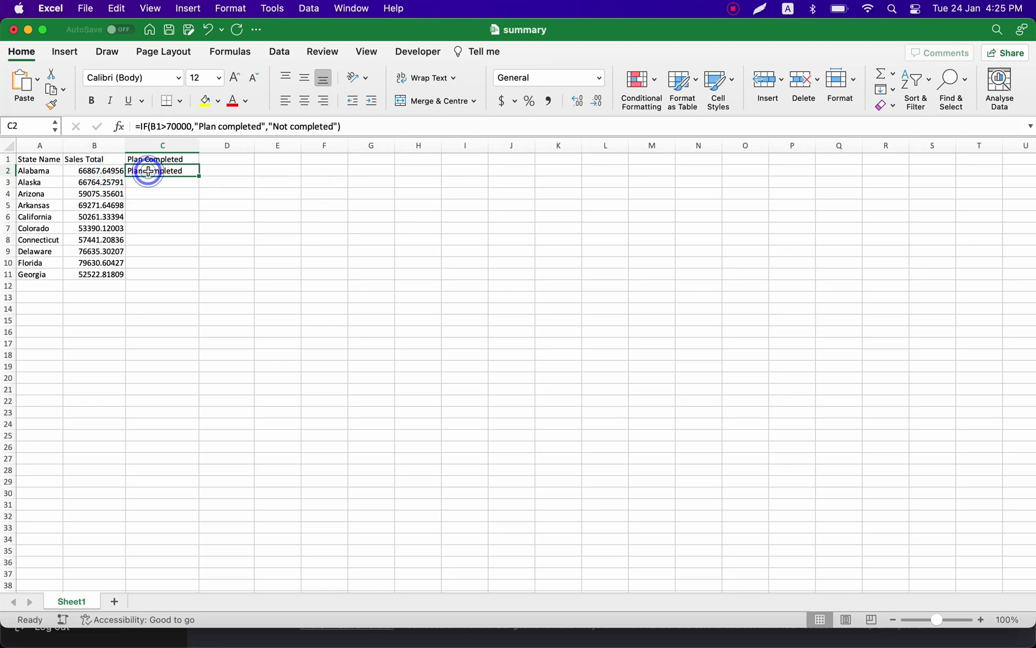
pyautogui.doubleClick(160, 173)
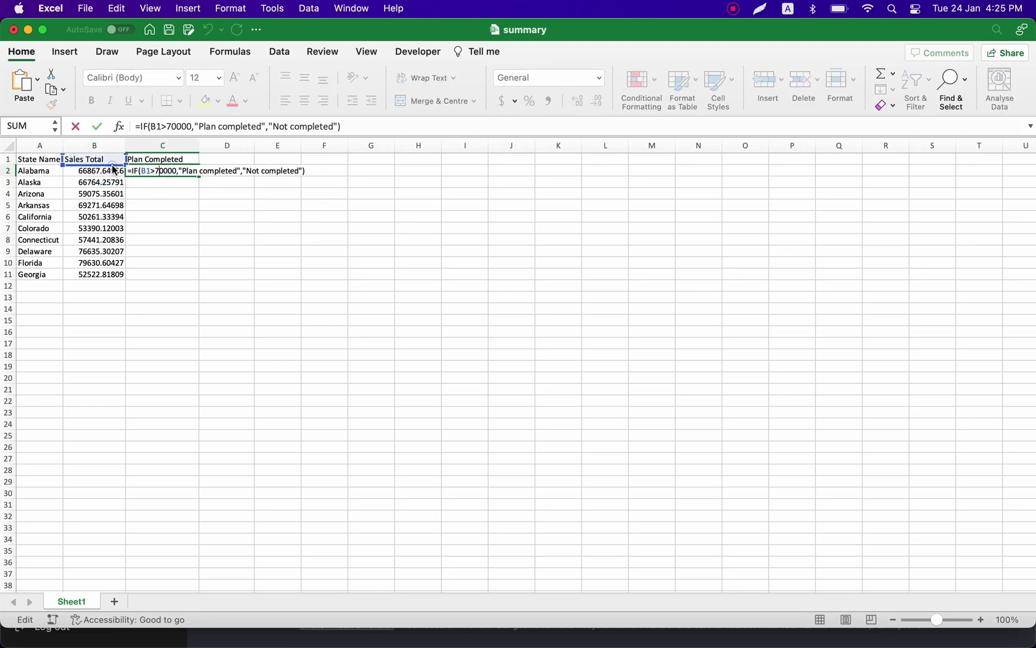
pyautogui.moveTo(114, 169); pyautogui.dragTo(114, 172)
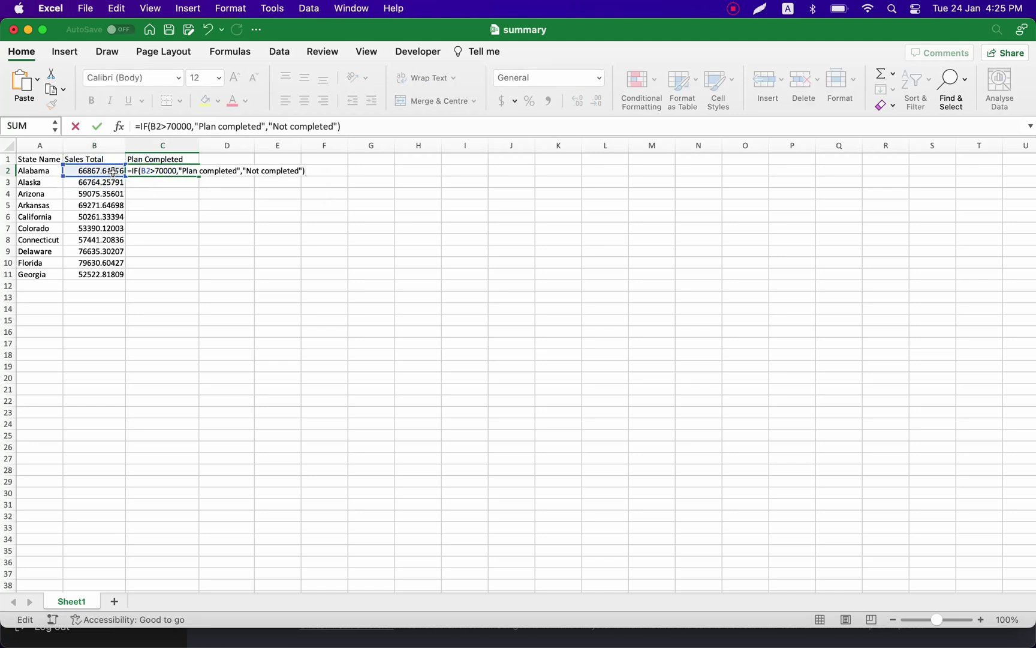
pyautogui.press('Return')
# Fill the C2 formula down to C11 and check the copies in C9 and C10
pyautogui.click(171, 170)
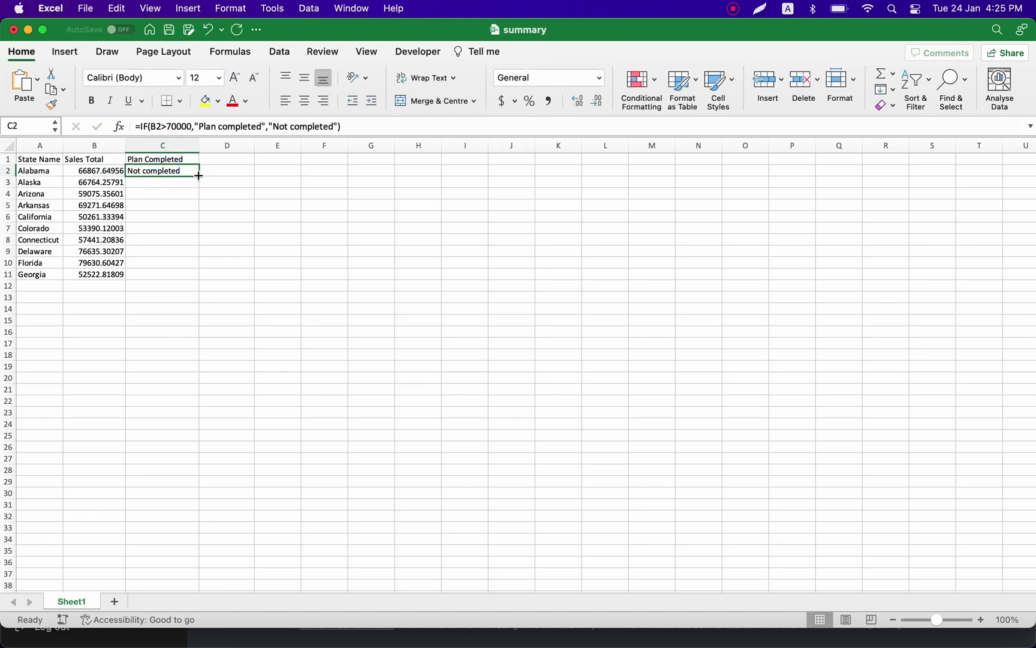
pyautogui.moveTo(199, 175); pyautogui.dragTo(203, 279)
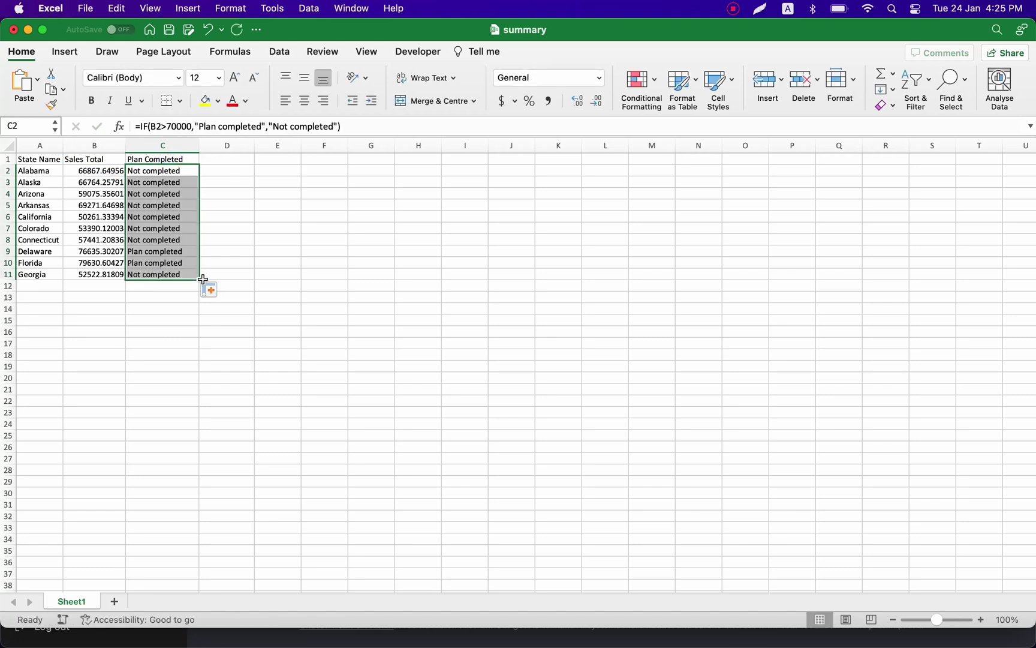
pyautogui.click(182, 260)
pyautogui.click(181, 251)
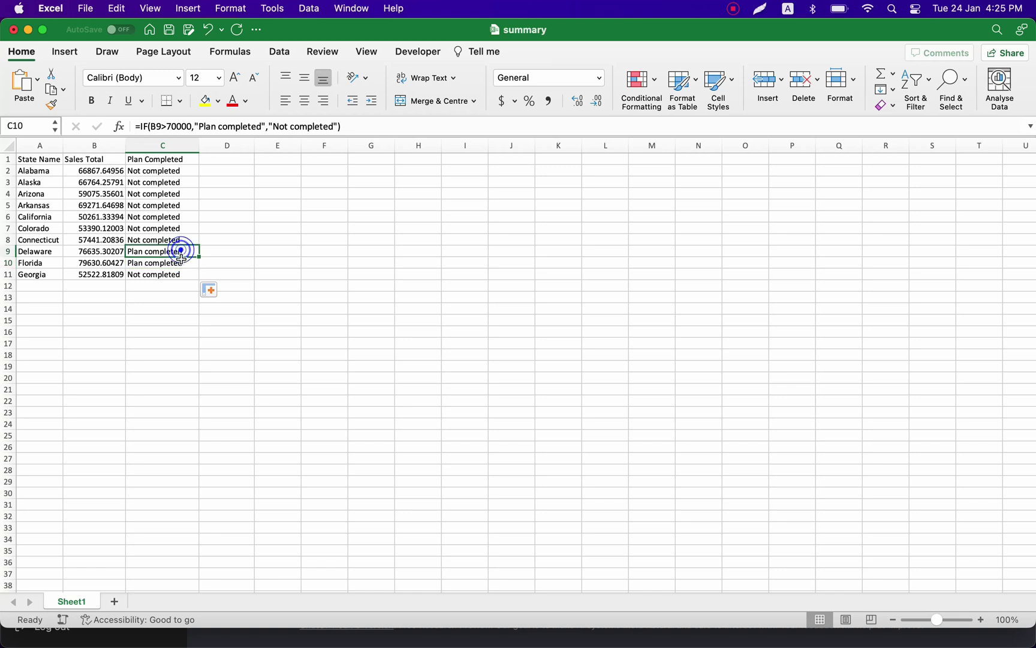
pyautogui.click(182, 262)
# Highlight the Delaware and Florida rows that met the plan, then clear the selection
pyautogui.click(279, 223)
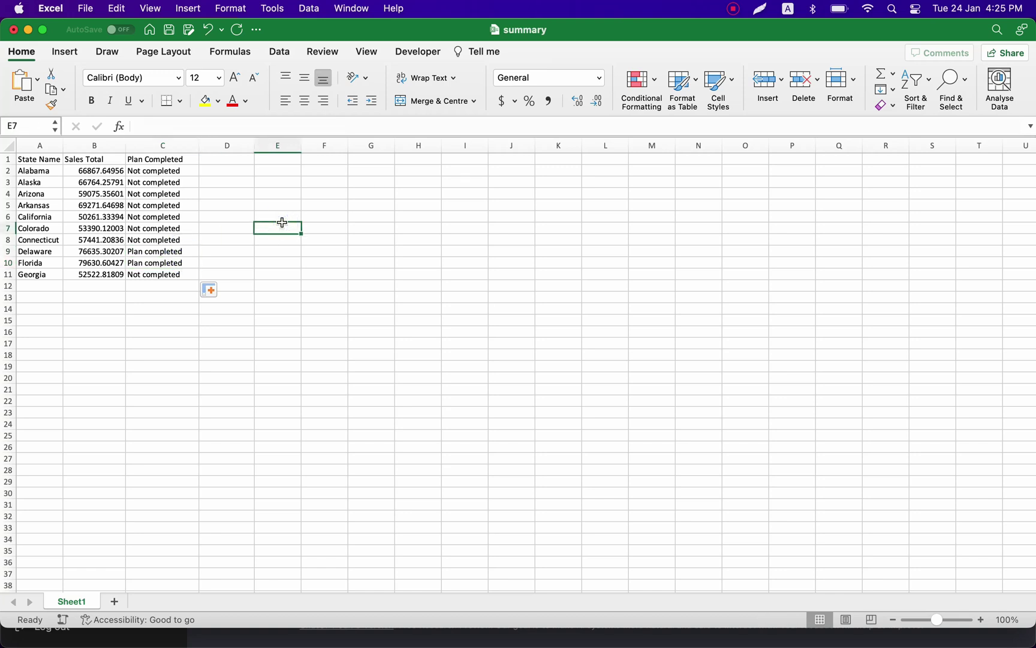
pyautogui.moveTo(111, 251); pyautogui.dragTo(174, 262)
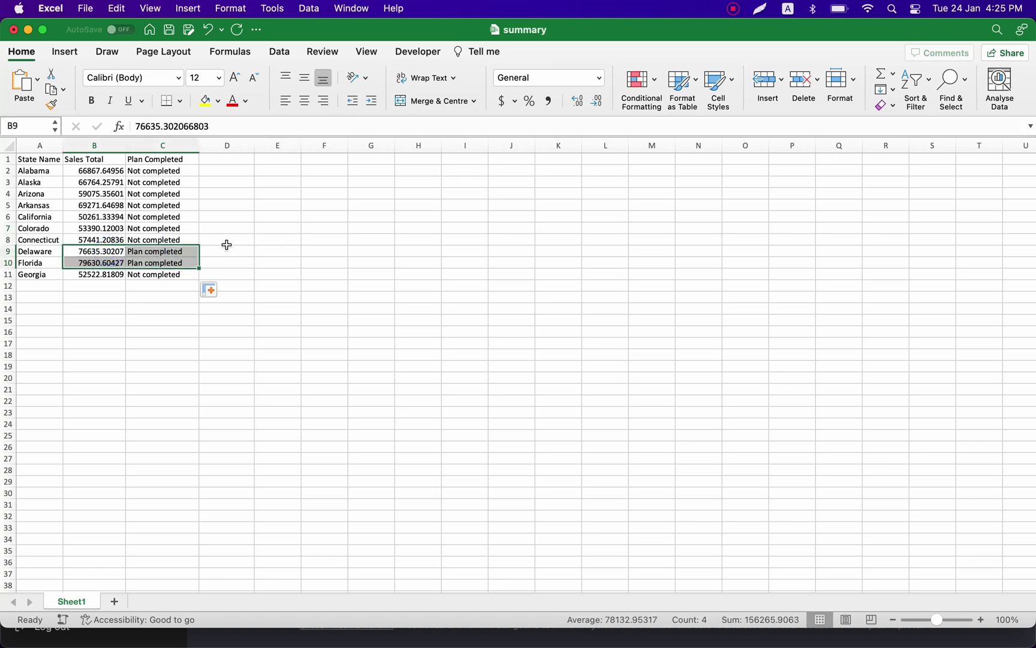
pyautogui.click(227, 244)
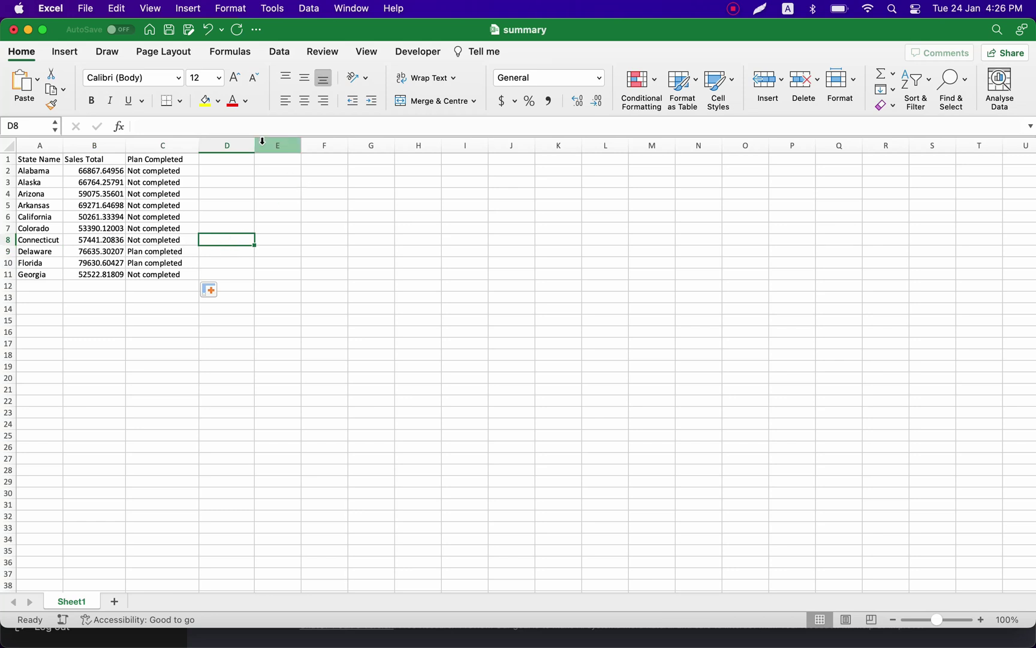
# Widen column D slightly and enter the heading 'Email' in D1
pyautogui.moveTo(254, 146); pyautogui.dragTo(263, 145)
pyautogui.click(240, 160)
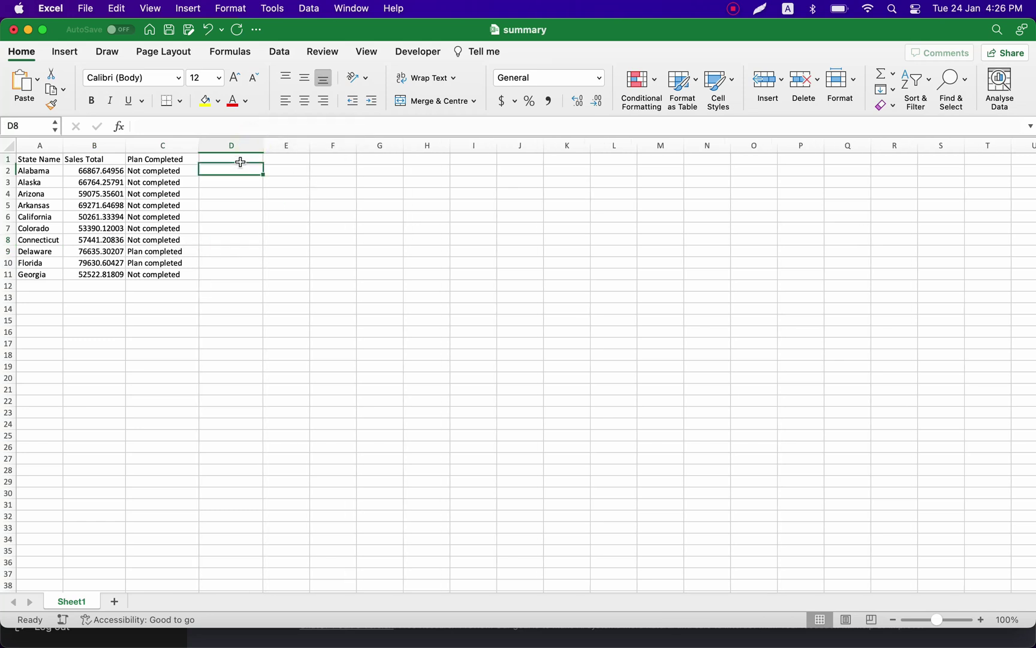
pyautogui.write('Email')
pyautogui.click(262, 237)
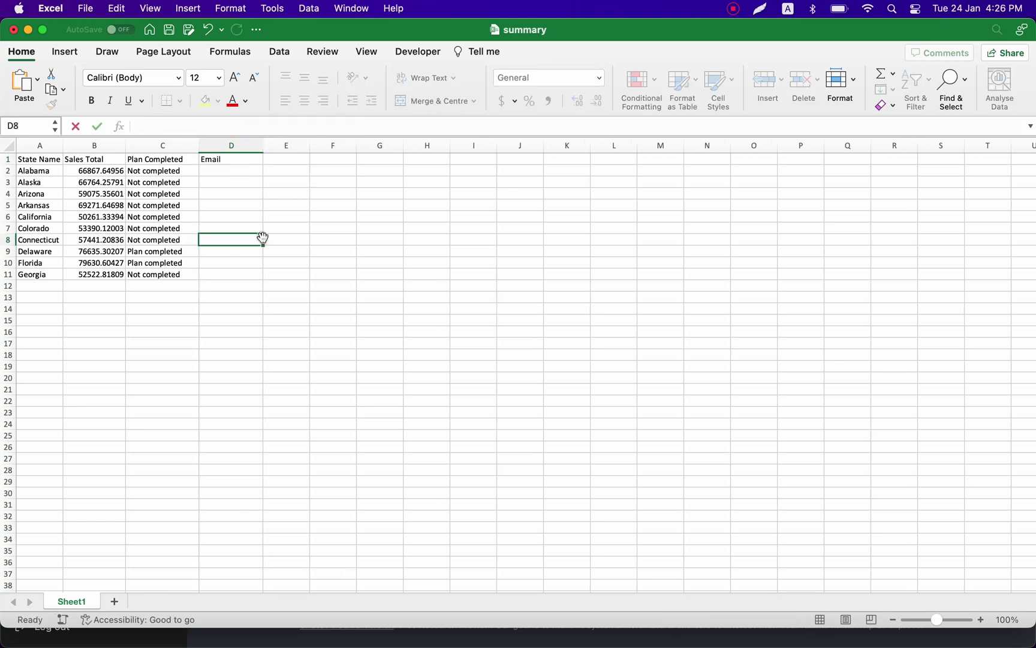
pyautogui.click(239, 167)
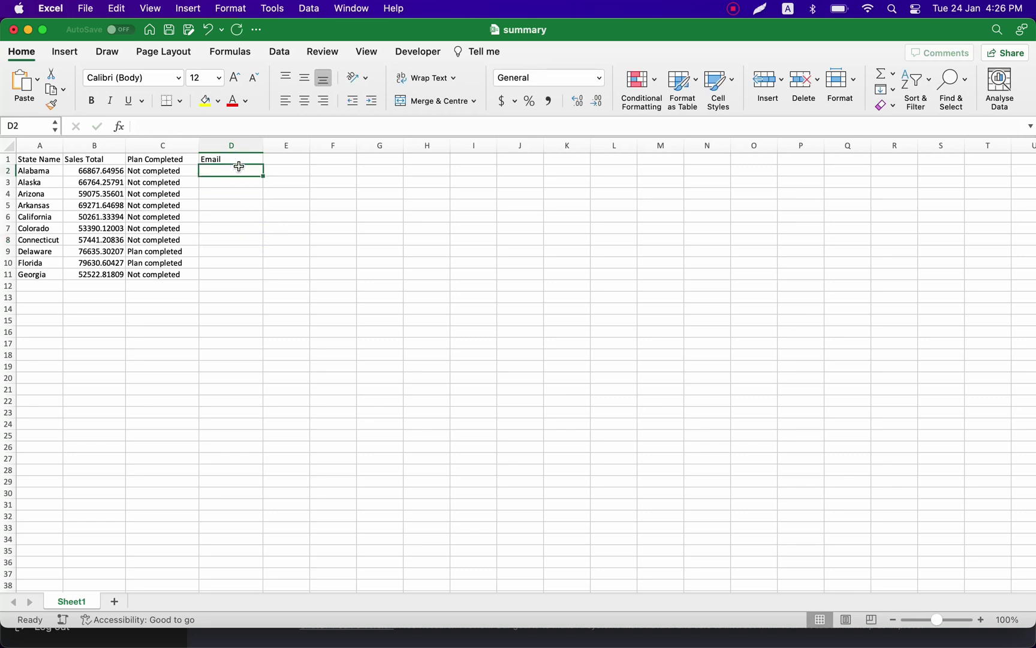
pyautogui.click(44, 179)
pyautogui.click(43, 169)
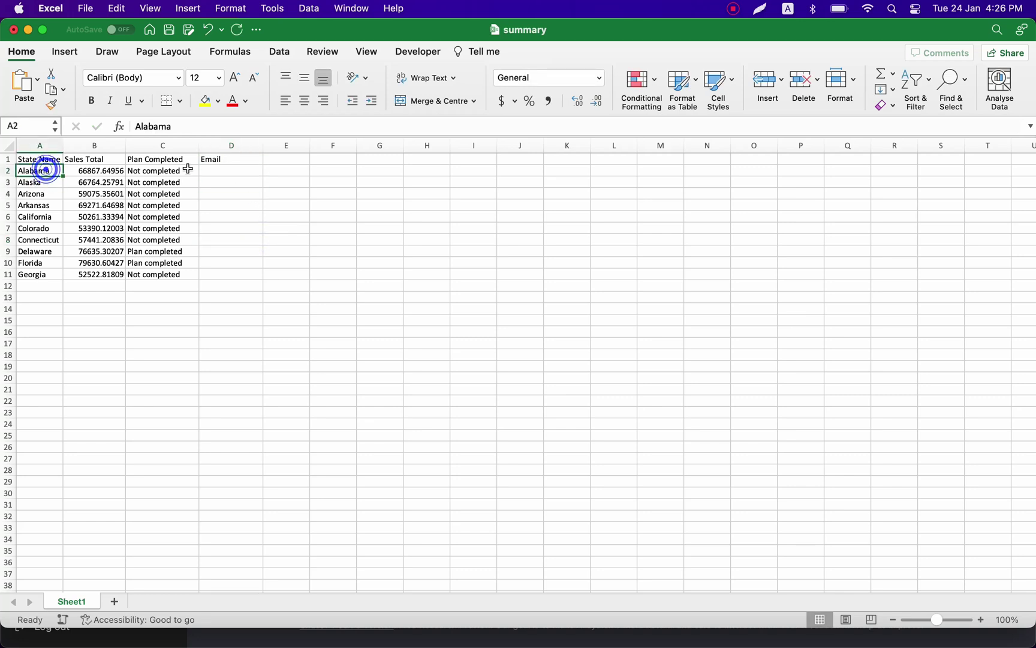
pyautogui.click(208, 170)
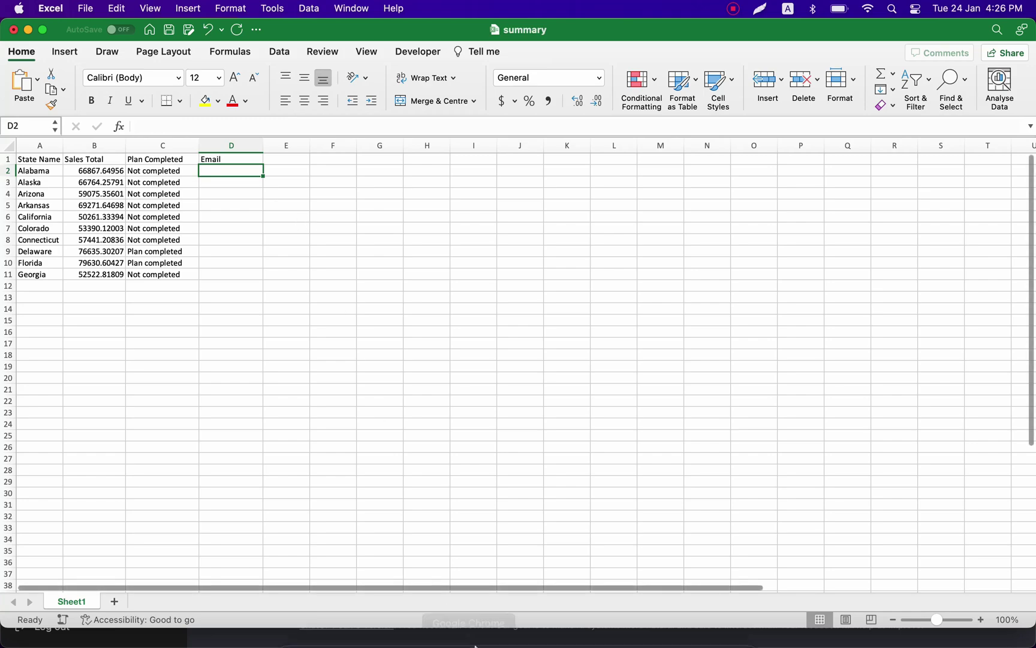
pyautogui.moveTo(552, 629)
pyautogui.click(468, 614)
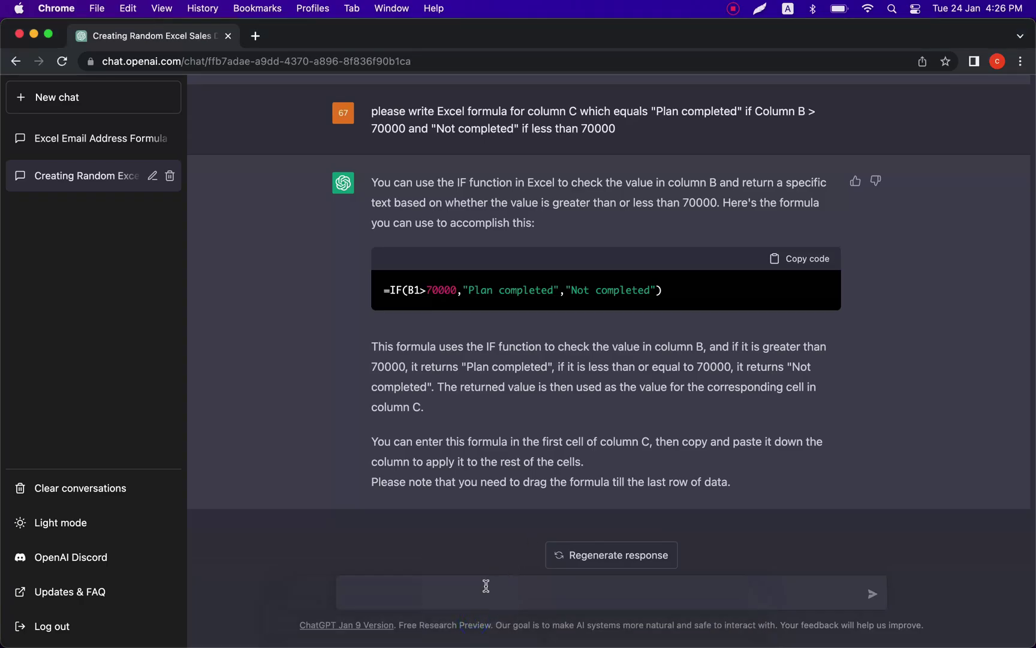
pyautogui.write('please create formula to')
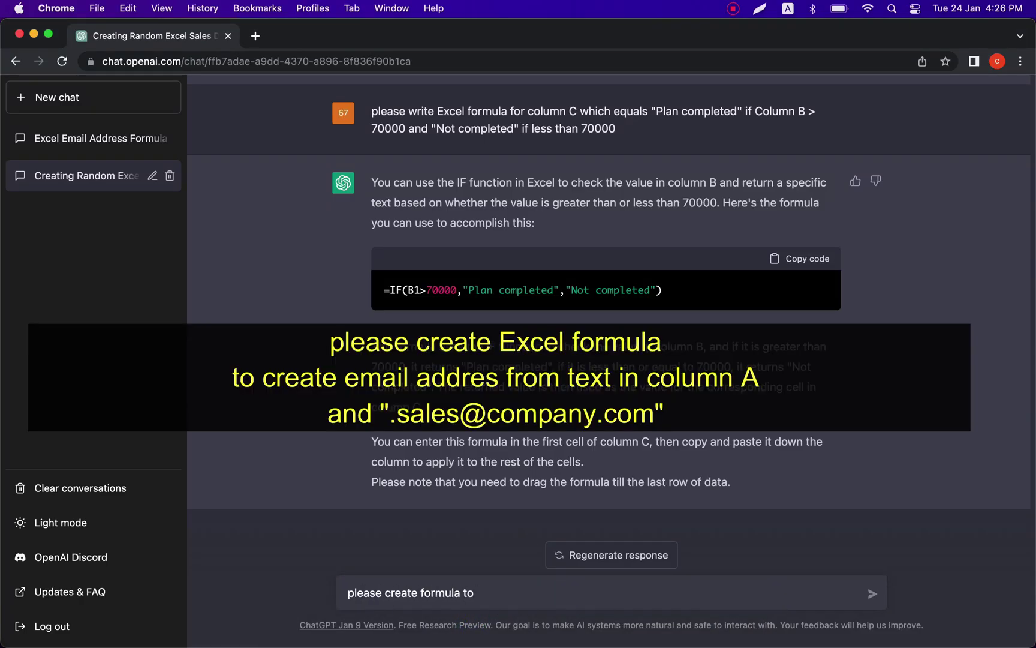
pyautogui.click(420, 592)
pyautogui.write('Excel ')
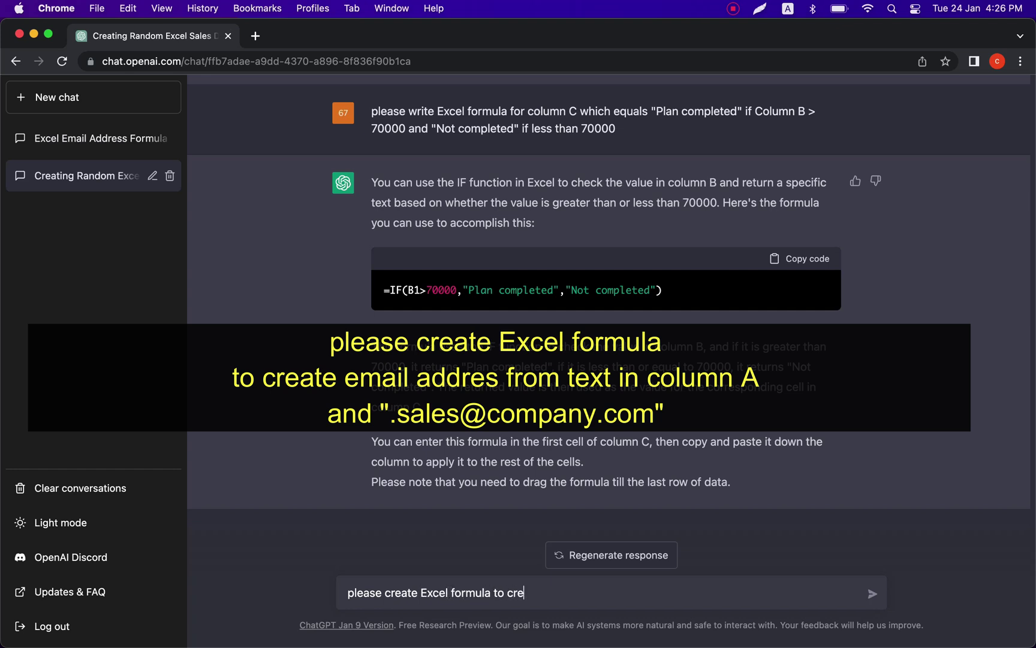
pyautogui.write(' create email addres from text in column A and ".sales@')
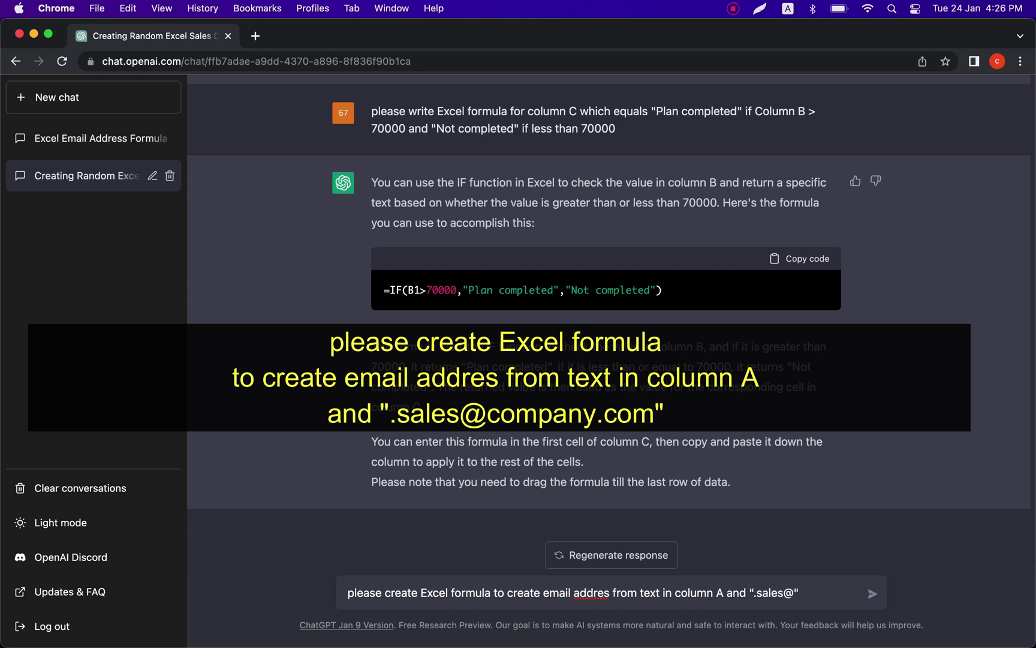
pyautogui.write('company.com')
pyautogui.press('Return')
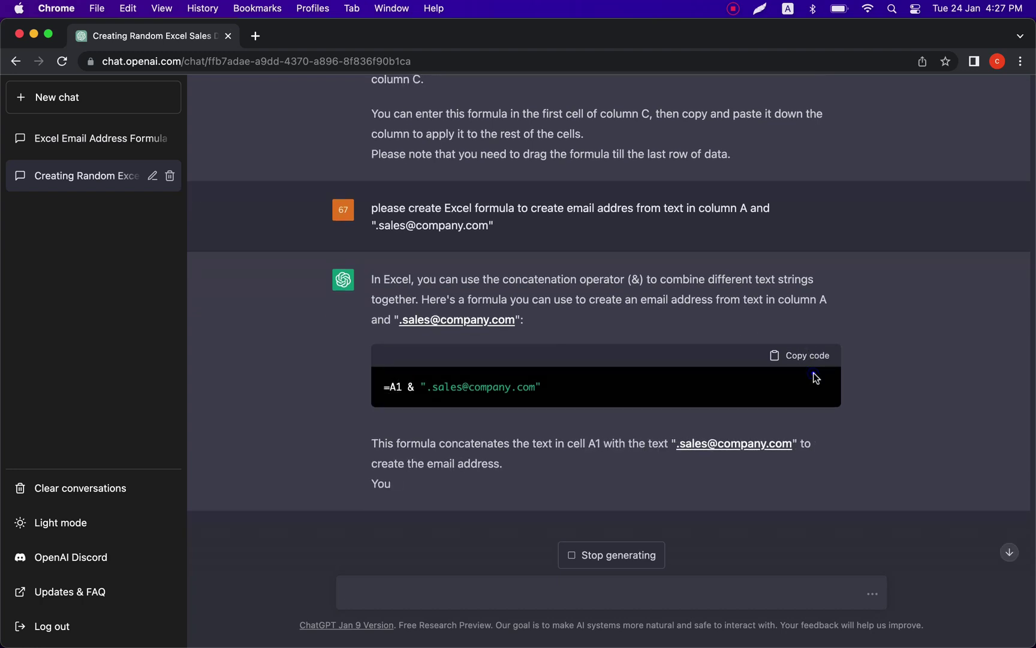
pyautogui.click(813, 376)
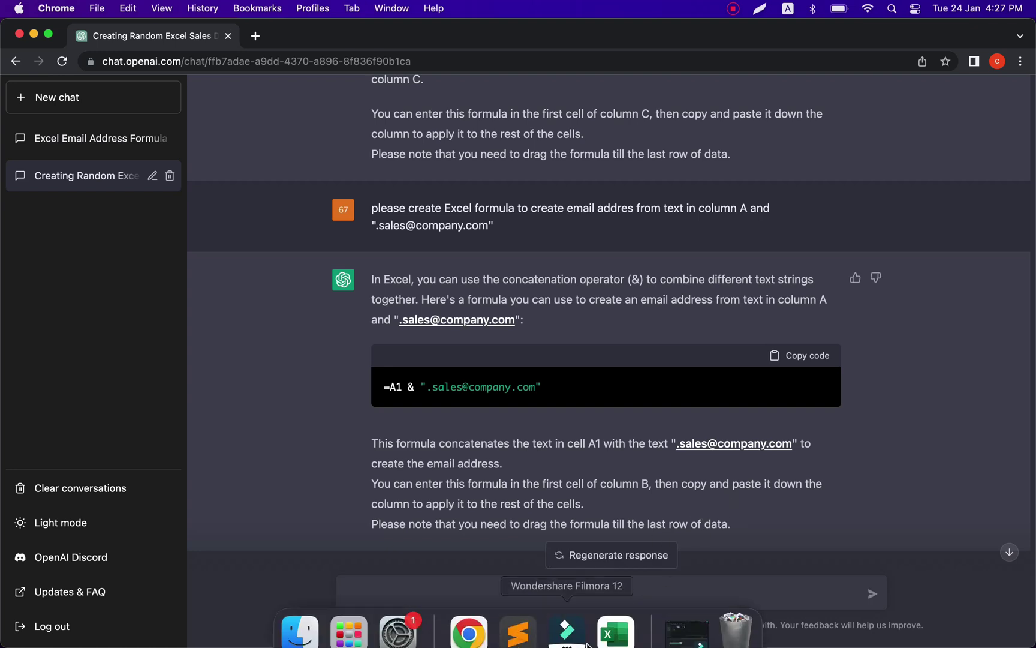
pyautogui.click(616, 611)
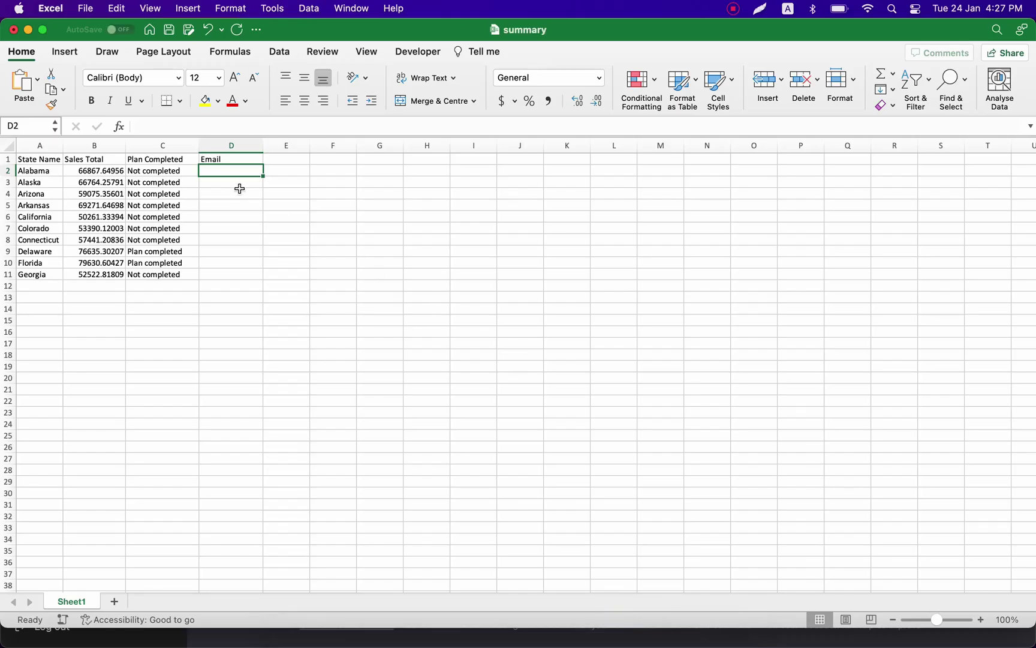
pyautogui.write('=A1 & ".sales@company.com"')
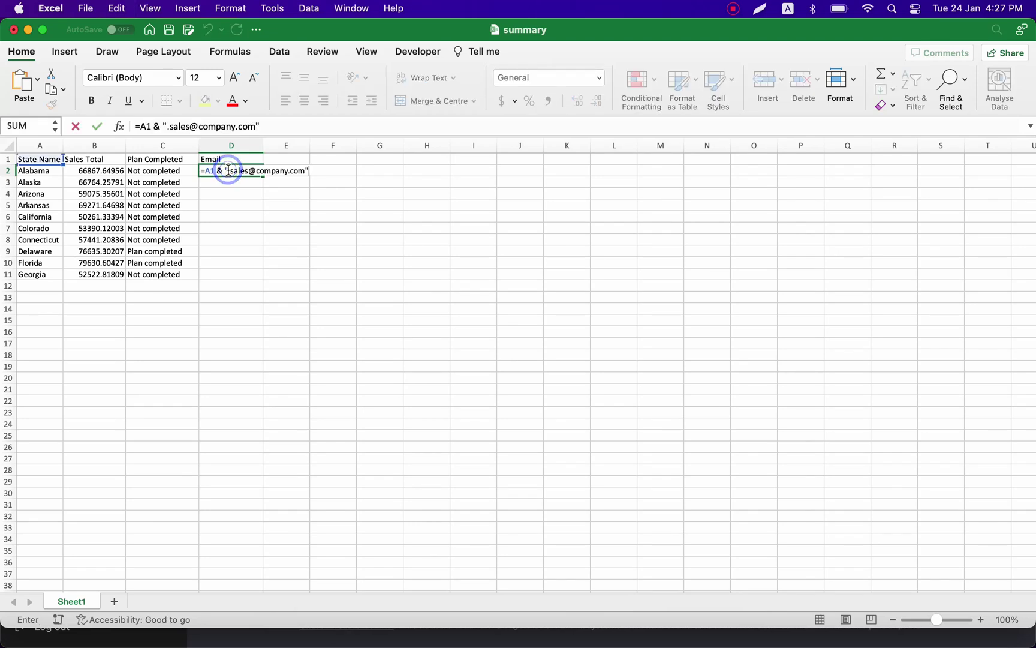
pyautogui.moveTo(57, 167); pyautogui.dragTo(47, 174)
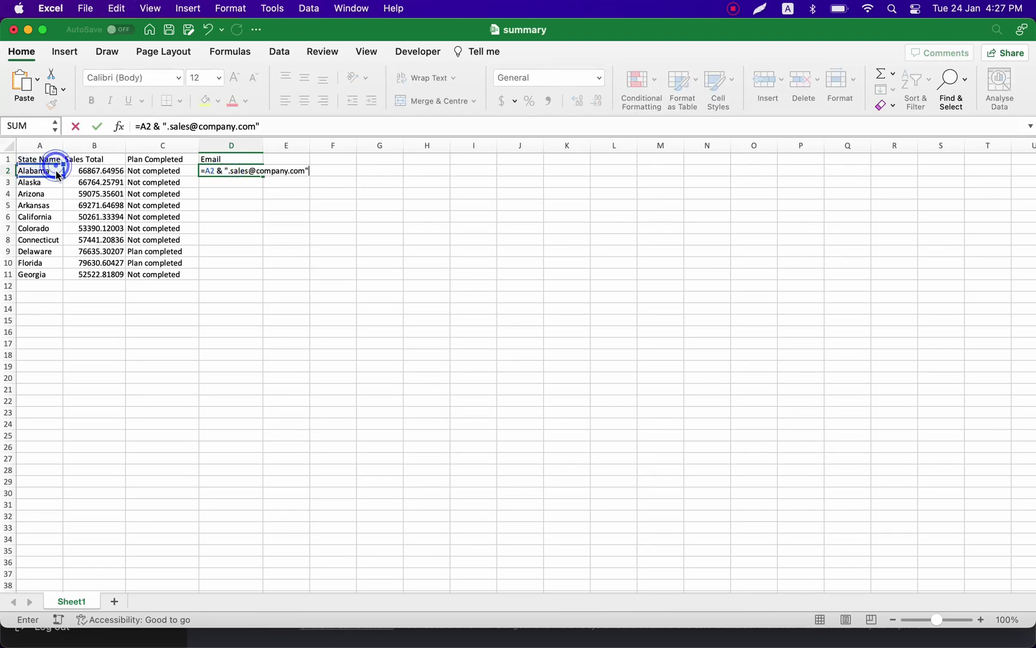
pyautogui.press('Return')
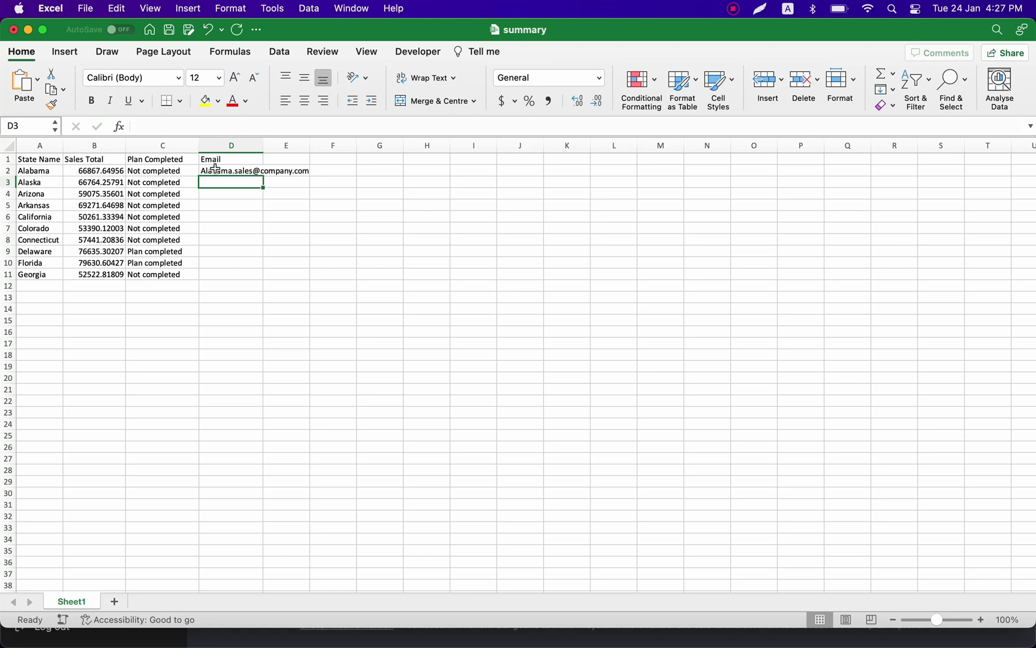
pyautogui.click(215, 169)
pyautogui.moveTo(264, 177); pyautogui.dragTo(264, 278)
pyautogui.click(369, 319)
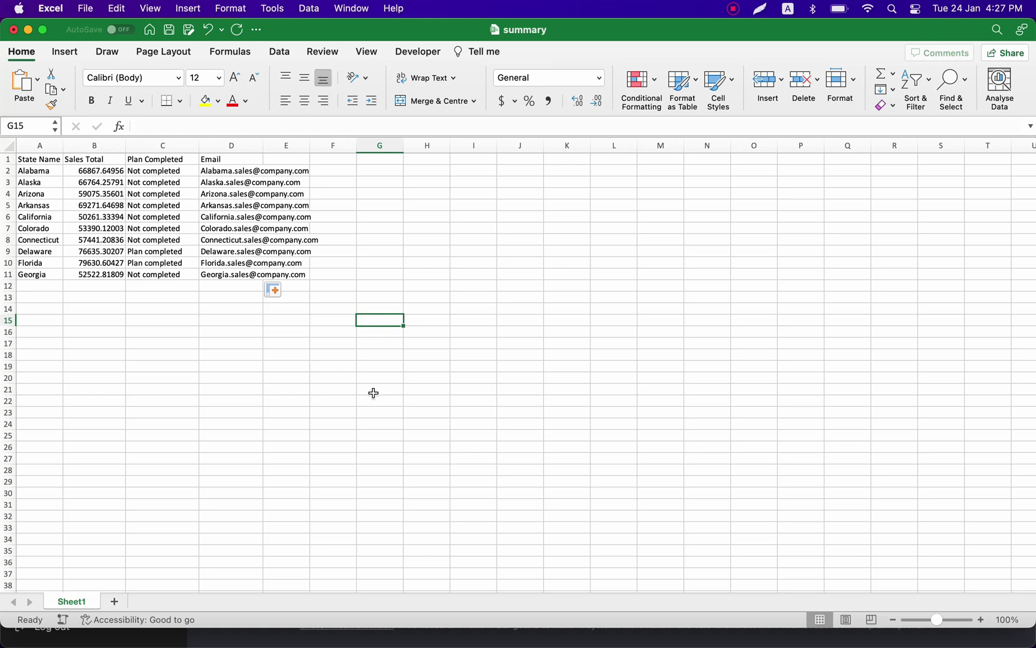
pyautogui.click(539, 304)
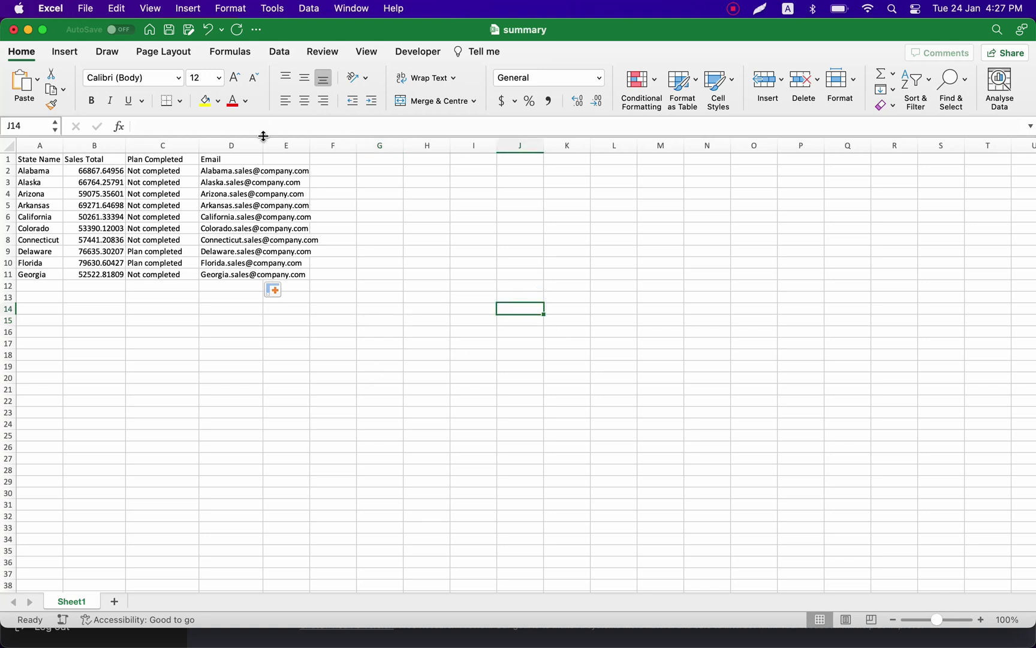
pyautogui.click(264, 158)
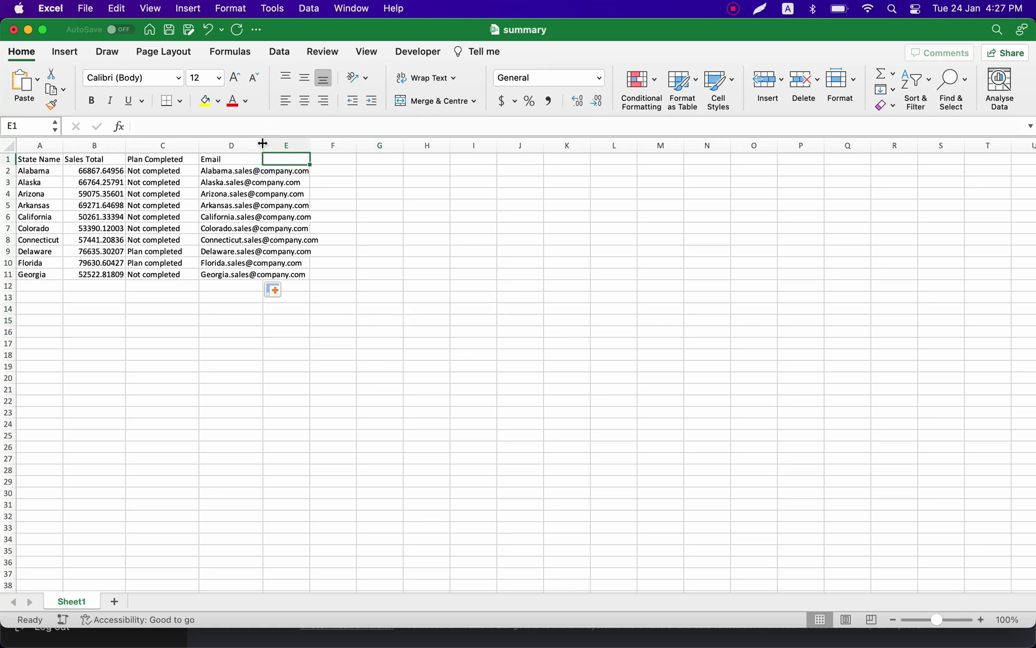
# Widen column D to fit the email addresses and review the Plan completed results in C9:C10
pyautogui.moveTo(262, 143); pyautogui.dragTo(339, 144)
pyautogui.click(422, 268)
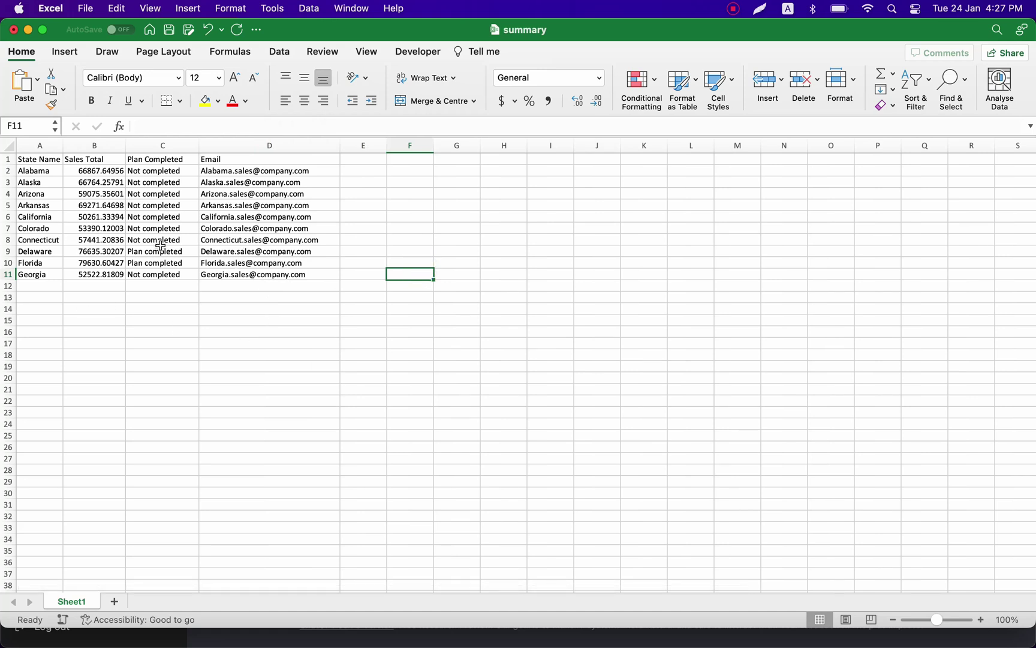
pyautogui.moveTo(160, 246); pyautogui.dragTo(159, 263)
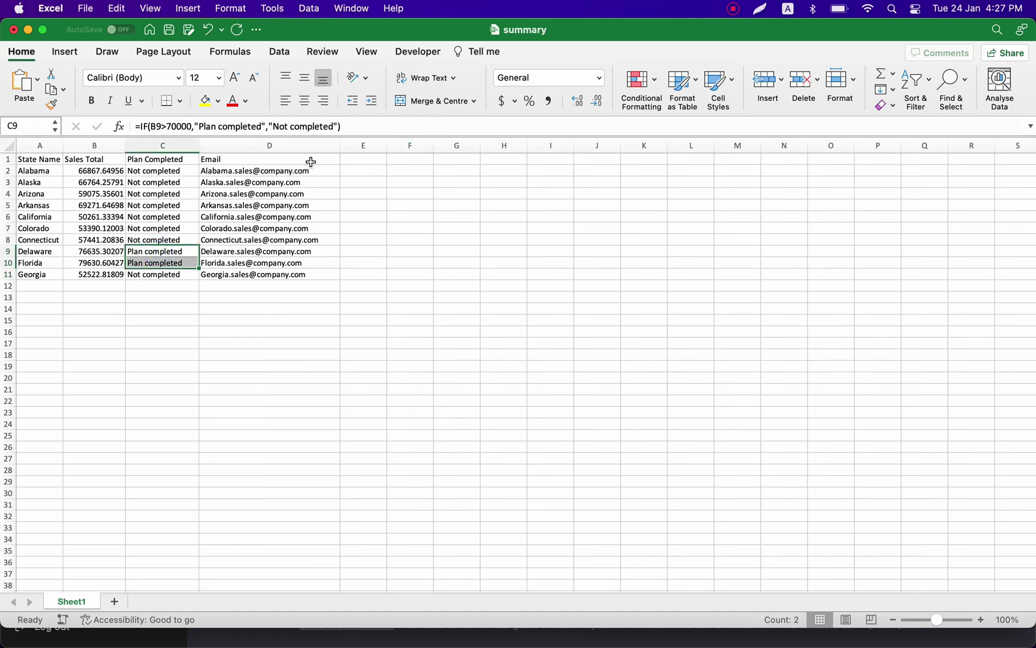
pyautogui.click(319, 385)
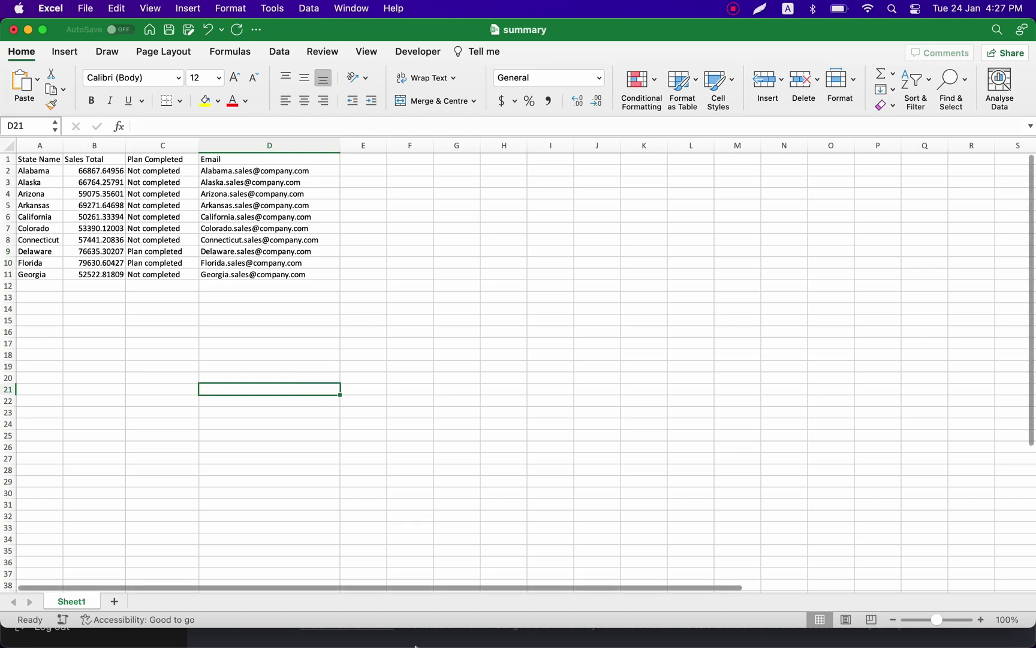
pyautogui.moveTo(525, 618)
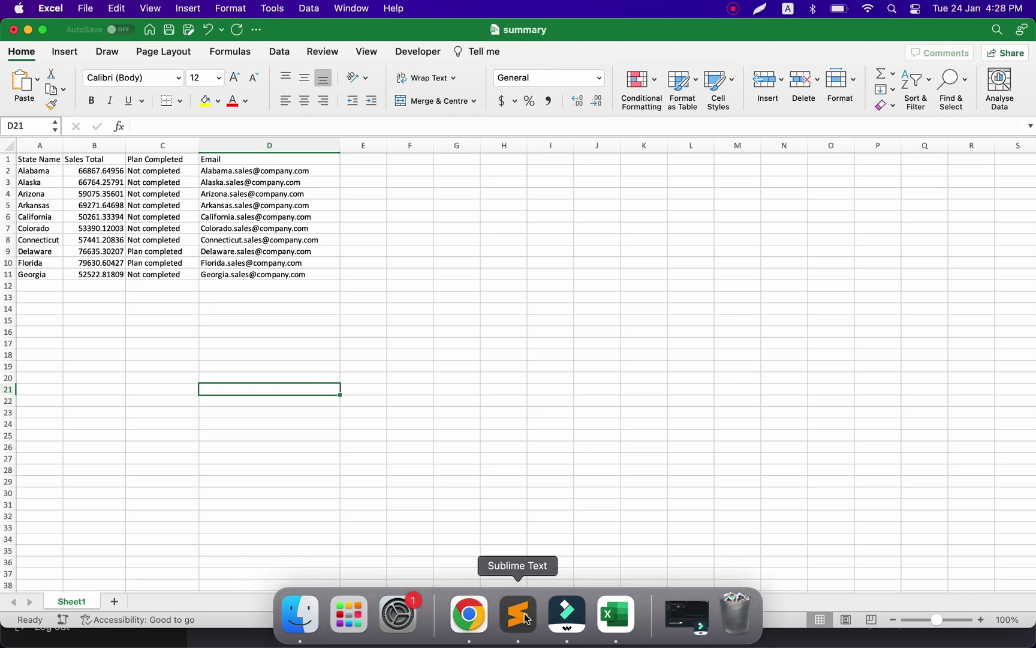
pyautogui.click(515, 331)
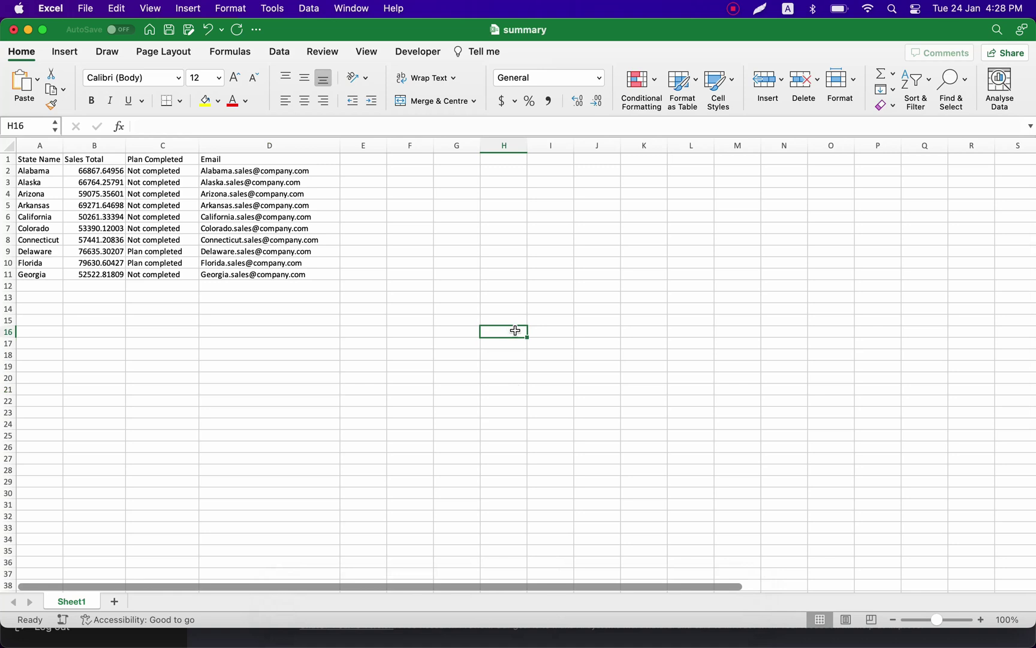